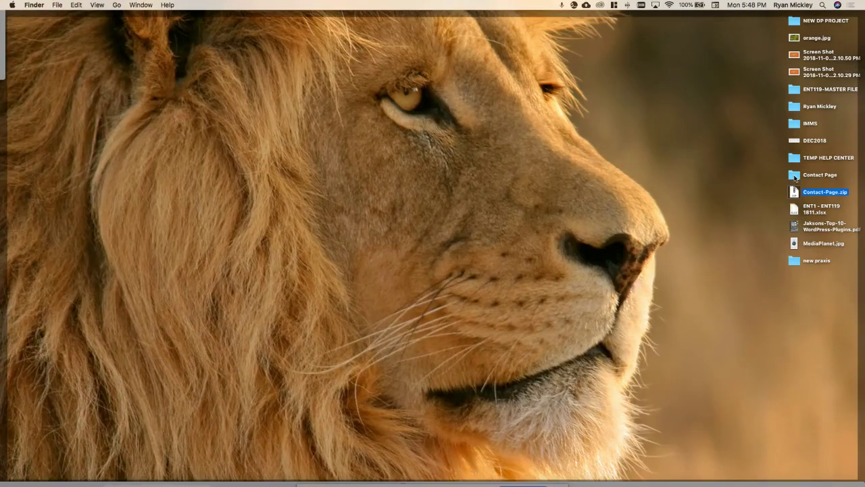
# Open the Contact Page folder on the desktop to check its contents, and switch to the portfolio's WordPress dashboard in Chrome
pyautogui.doubleClick(795, 175)
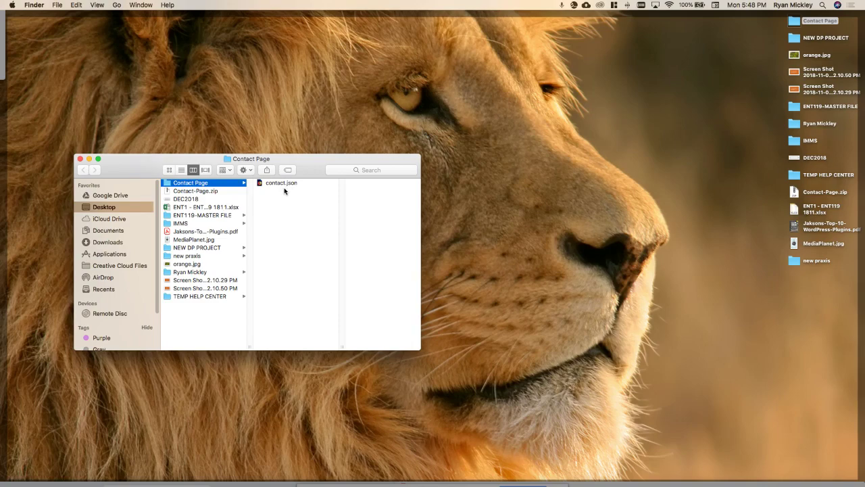
pyautogui.press('F11')
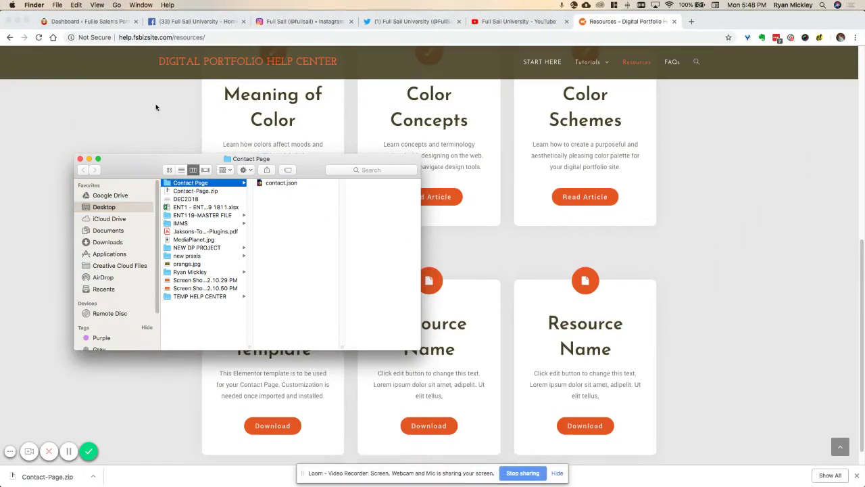
pyautogui.click(156, 107)
pyautogui.click(87, 21)
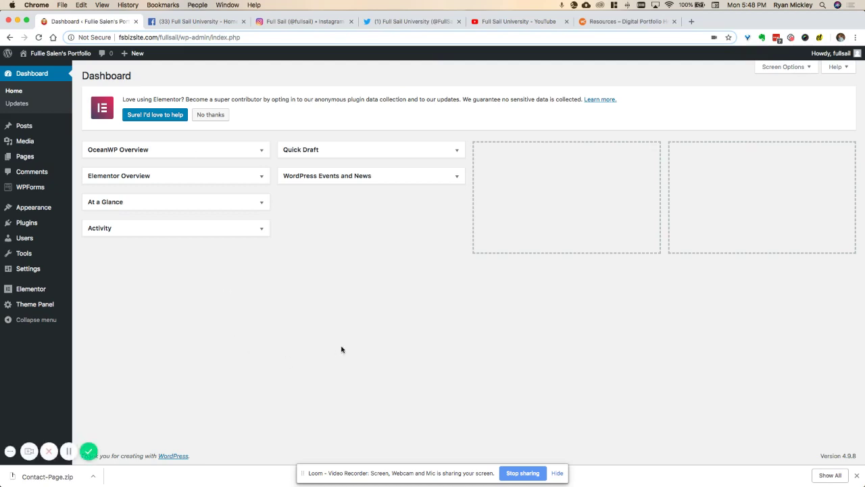
pyautogui.click(857, 475)
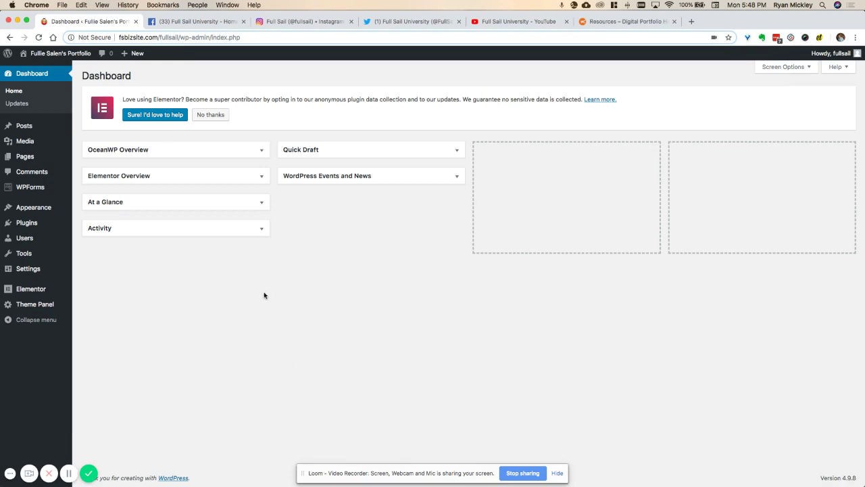
# Import the contact.json file from the Contact Page folder into the Elementor template library
pyautogui.moveTo(27, 293)
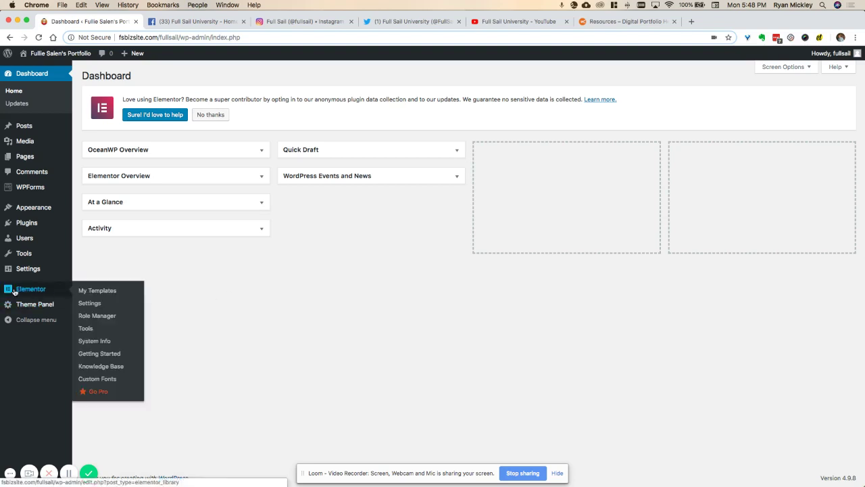
pyautogui.click(96, 291)
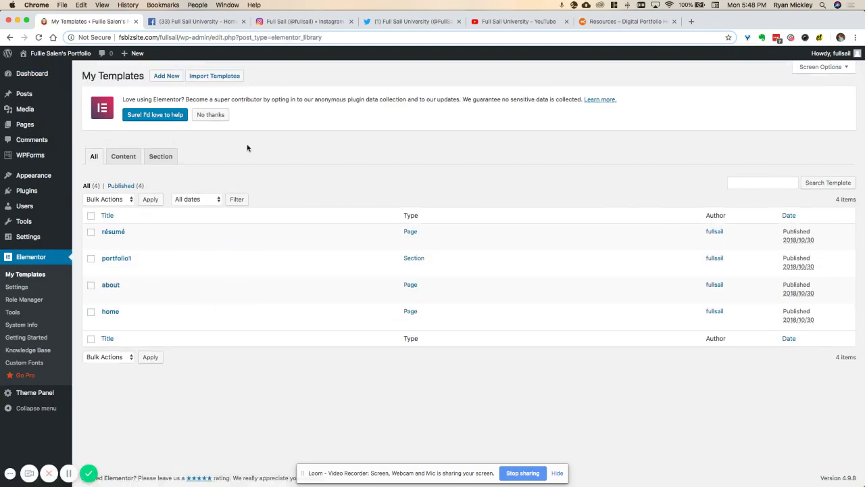
pyautogui.click(203, 78)
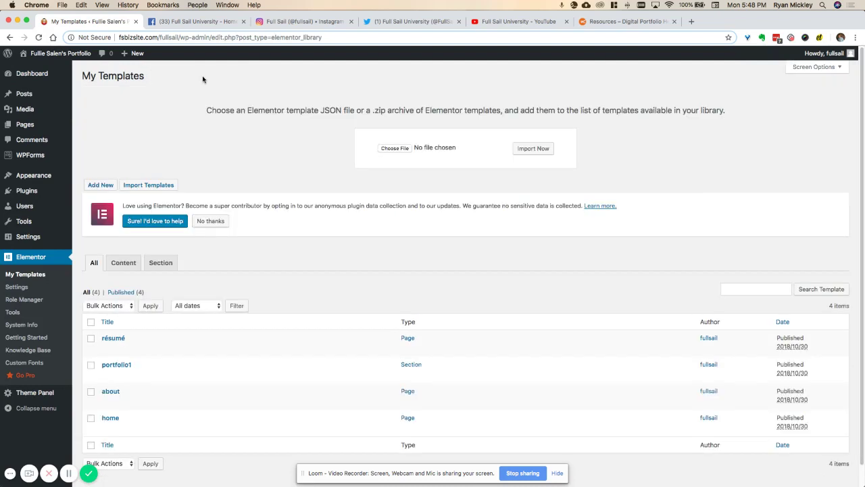
pyautogui.click(393, 149)
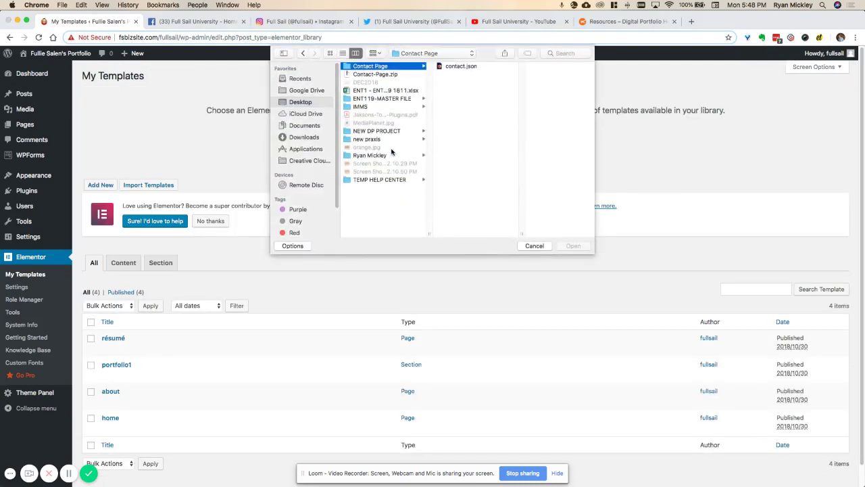
pyautogui.click(452, 67)
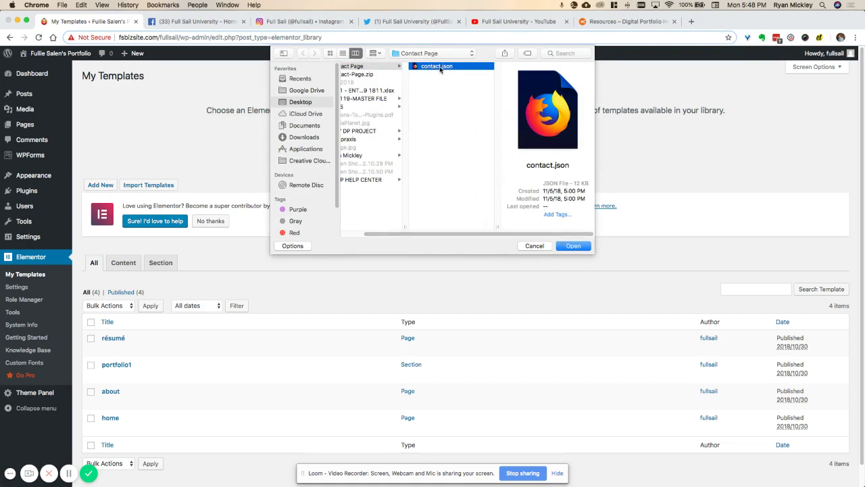
pyautogui.click(573, 246)
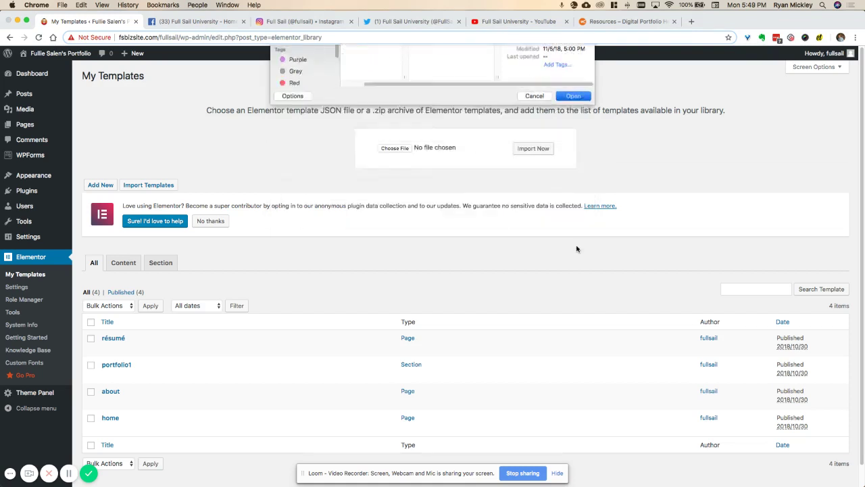
pyautogui.click(540, 150)
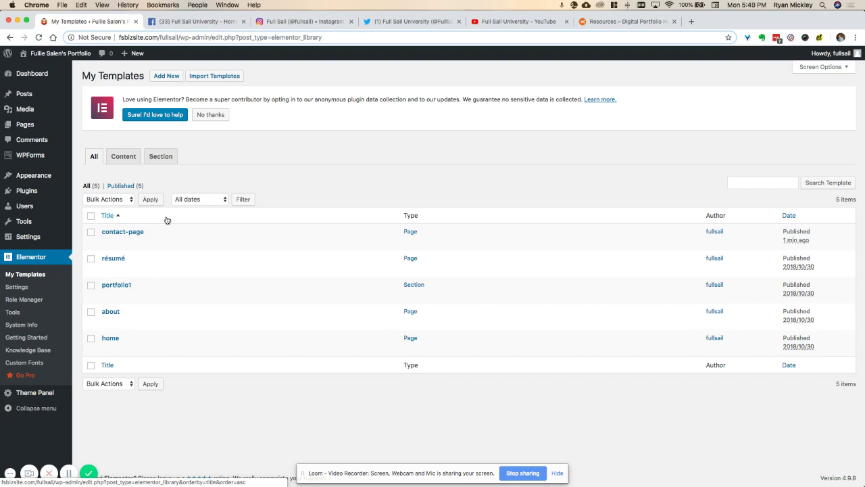
# Set the email subject of the existing WPForms contact form's default notification to "DP: Contact Form Request"
pyautogui.moveTo(35, 158)
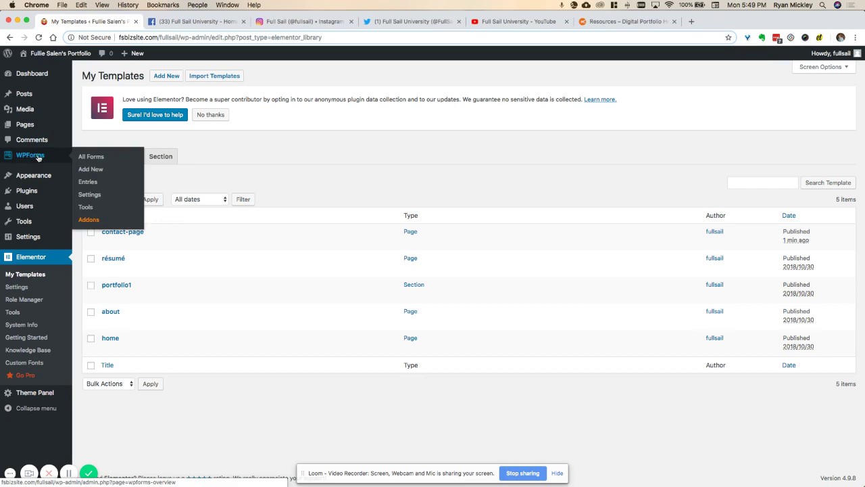
pyautogui.click(36, 157)
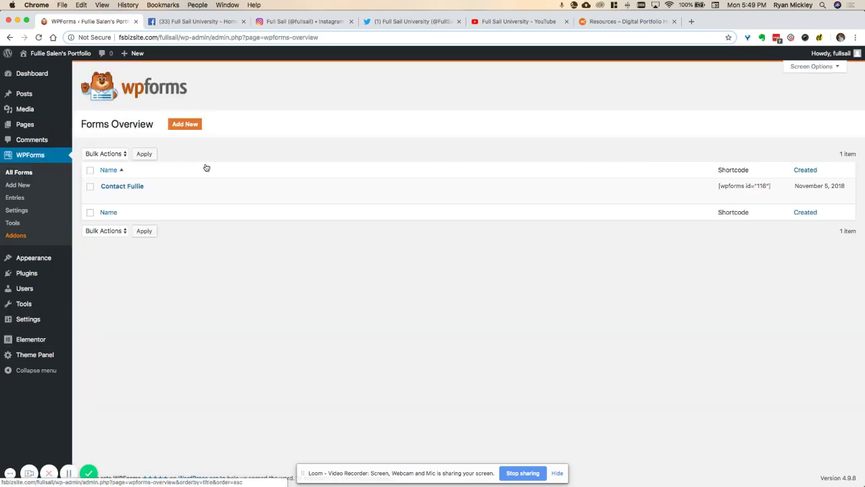
pyautogui.click(129, 188)
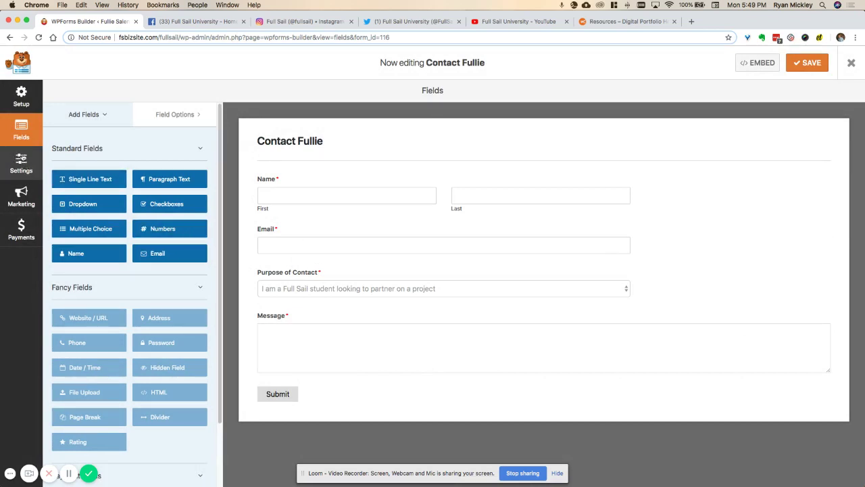
pyautogui.click(21, 161)
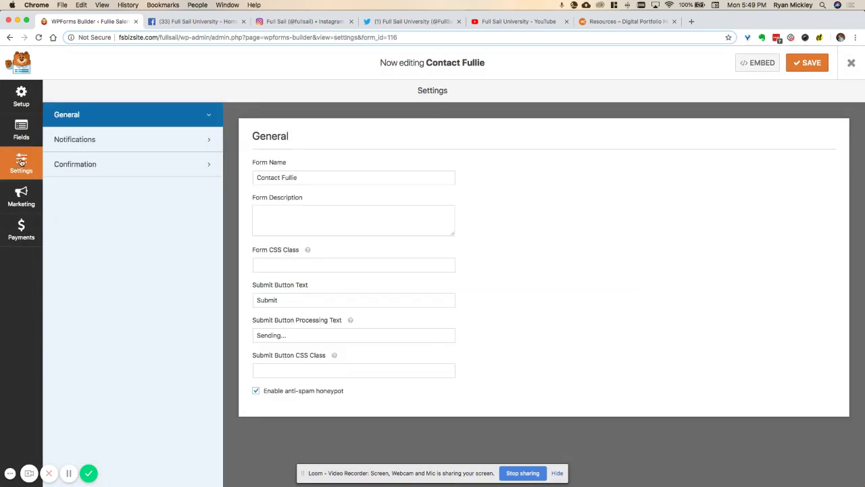
pyautogui.click(75, 140)
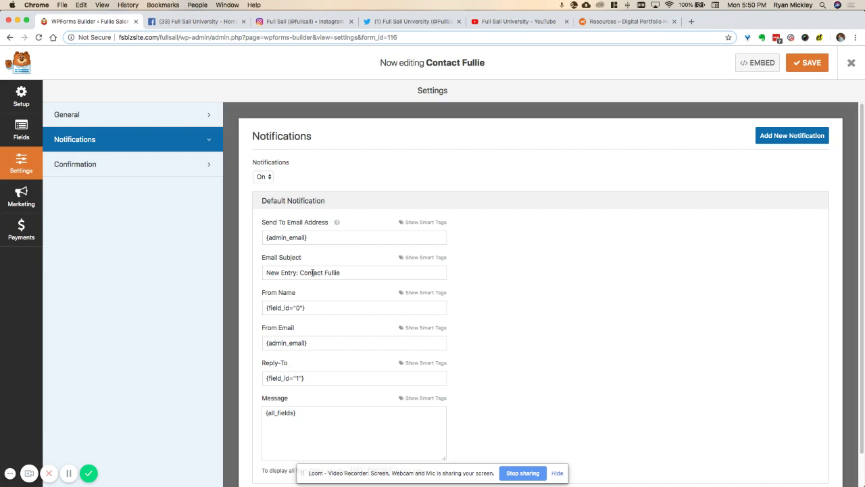
pyautogui.tripleClick(312, 272)
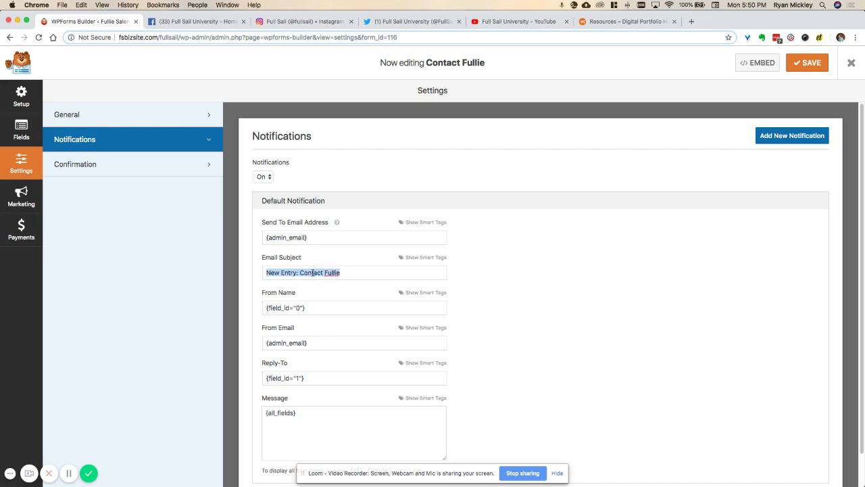
pyautogui.write('DP:')
pyautogui.write('Contact Form ')
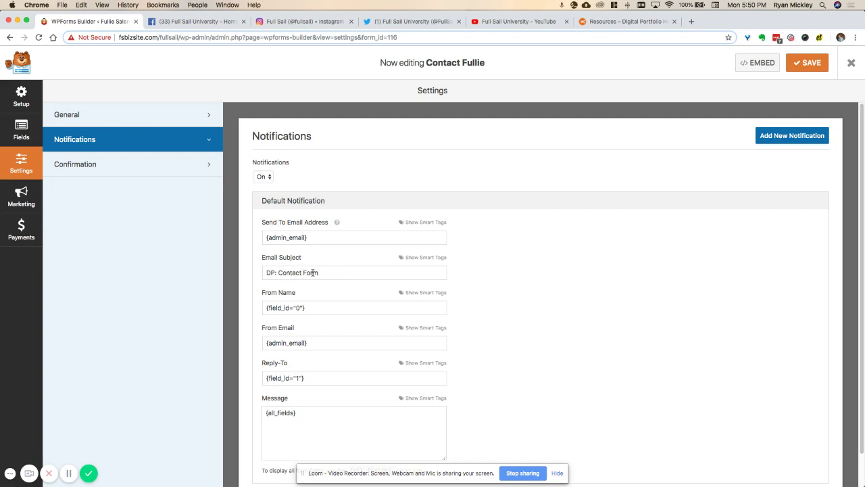
pyautogui.write('Request')
# Reword the form's confirmation message to "Thanks for contacting me! I will be in touch with you shortly." and save the form
pyautogui.click(77, 166)
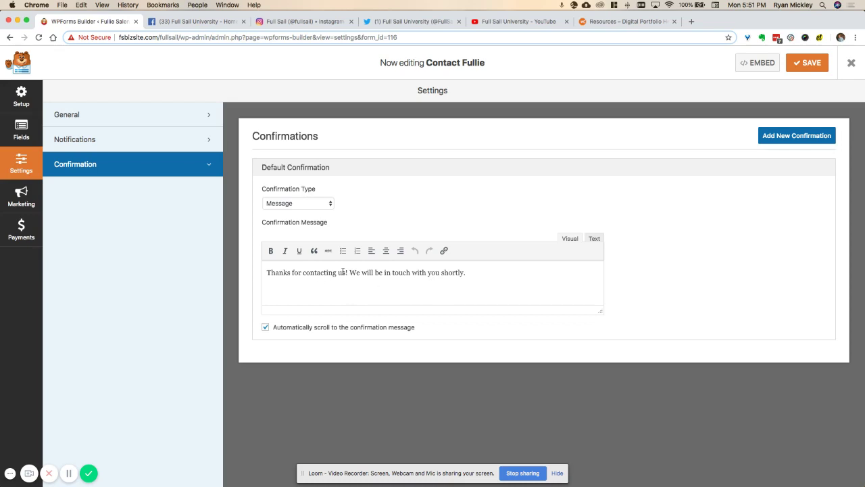
pyautogui.doubleClick(342, 272)
pyautogui.write('me')
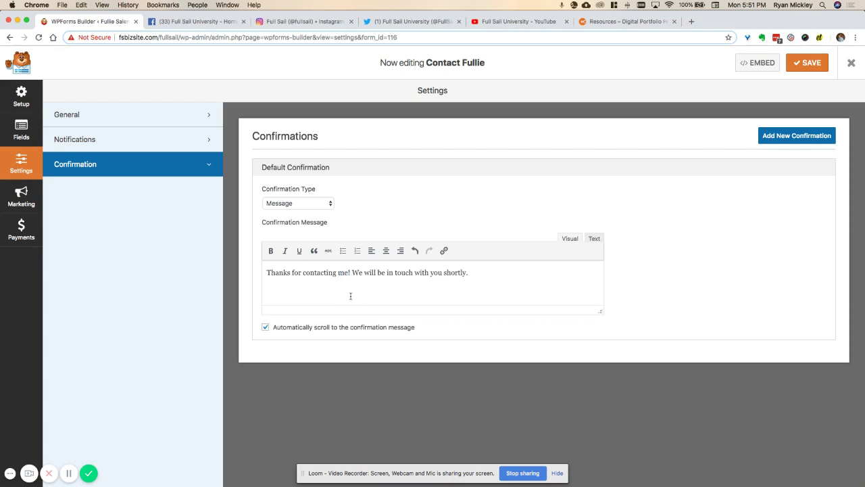
pyautogui.doubleClick(359, 274)
pyautogui.write('I')
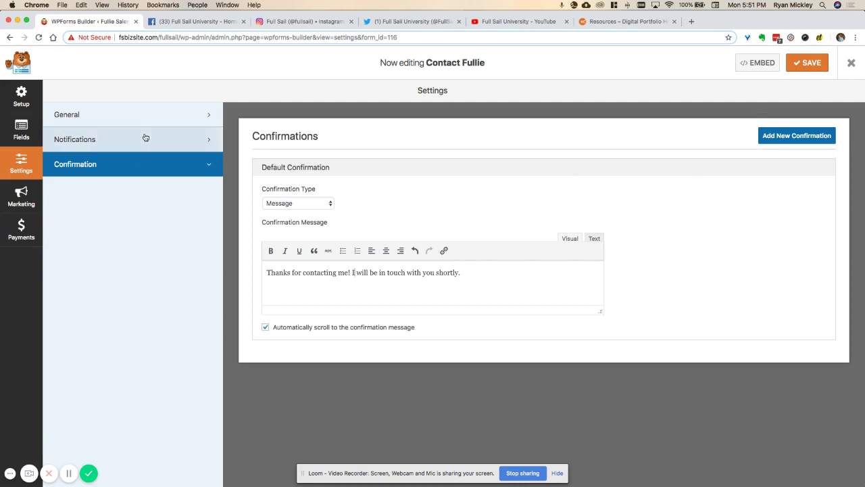
pyautogui.click(810, 66)
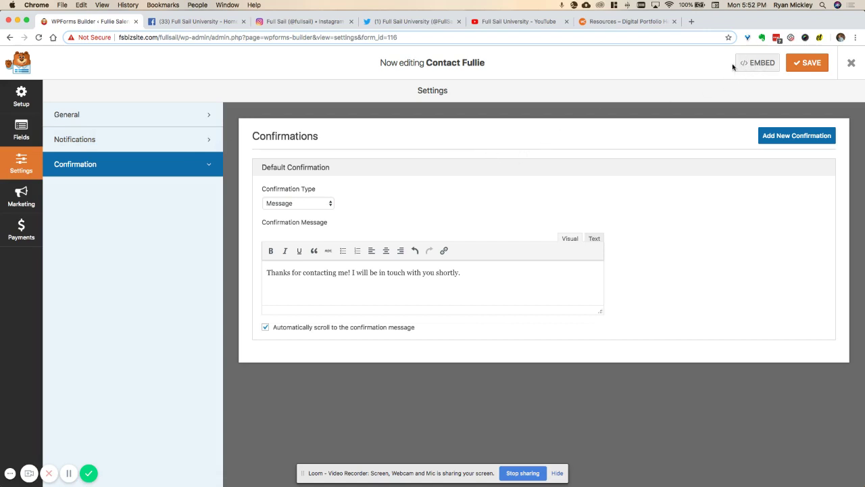
# Copy the form's embed shortcode into the blank TextEdit document, then return to Chrome and close the form builder
pyautogui.click(753, 66)
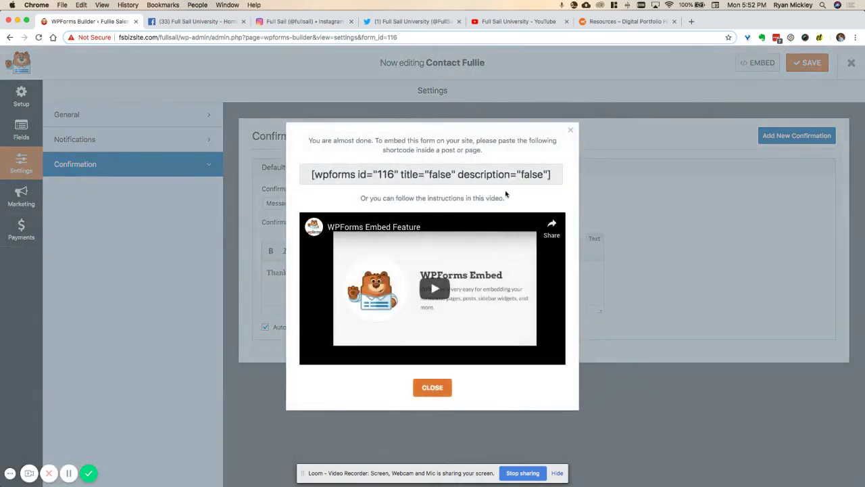
pyautogui.tripleClick(414, 175)
pyautogui.press('super+c')
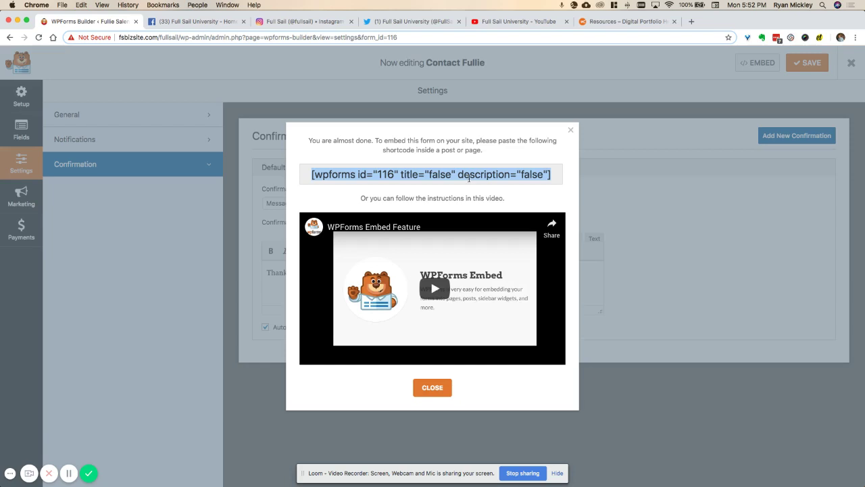
pyautogui.press('super+Tab')
pyautogui.press('super+Tab')
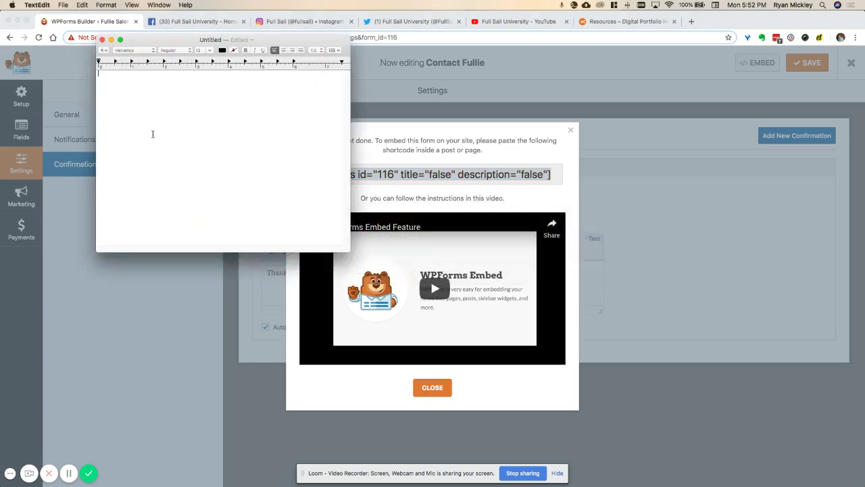
pyautogui.press('super+v')
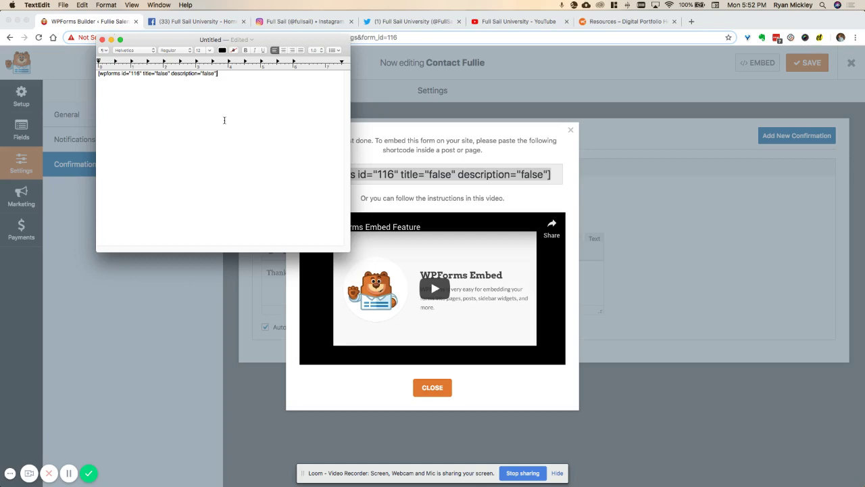
pyautogui.press('super+Tab')
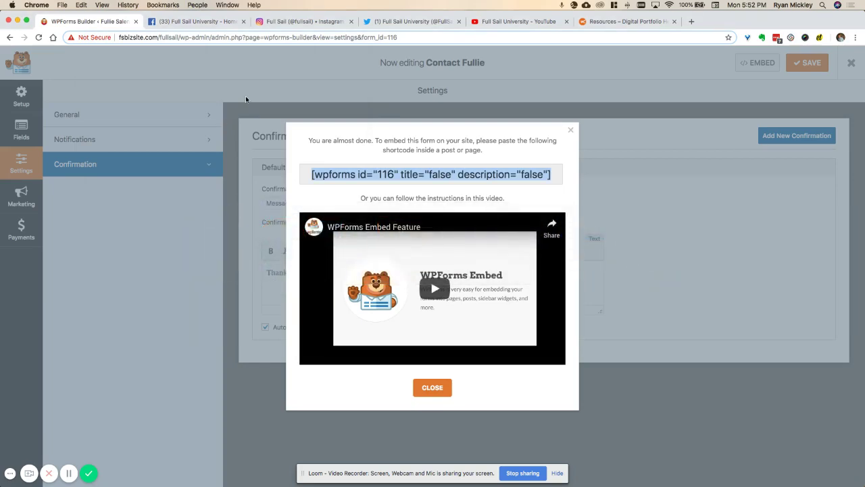
pyautogui.click(245, 99)
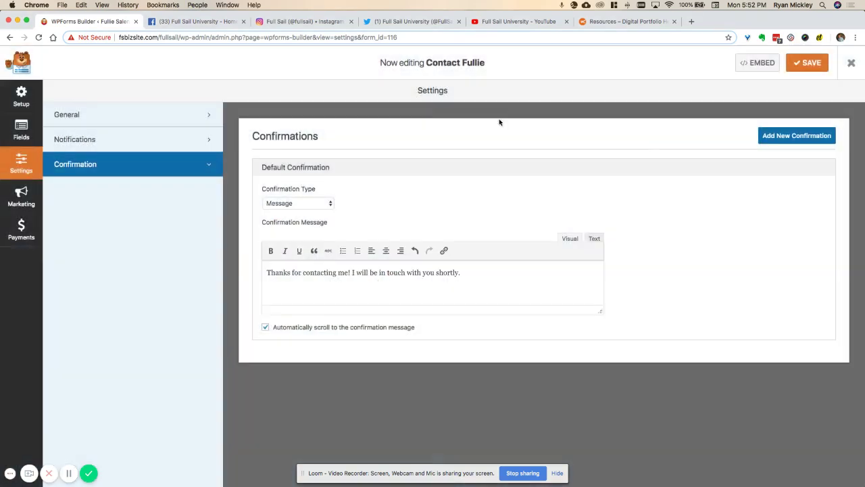
pyautogui.click(853, 63)
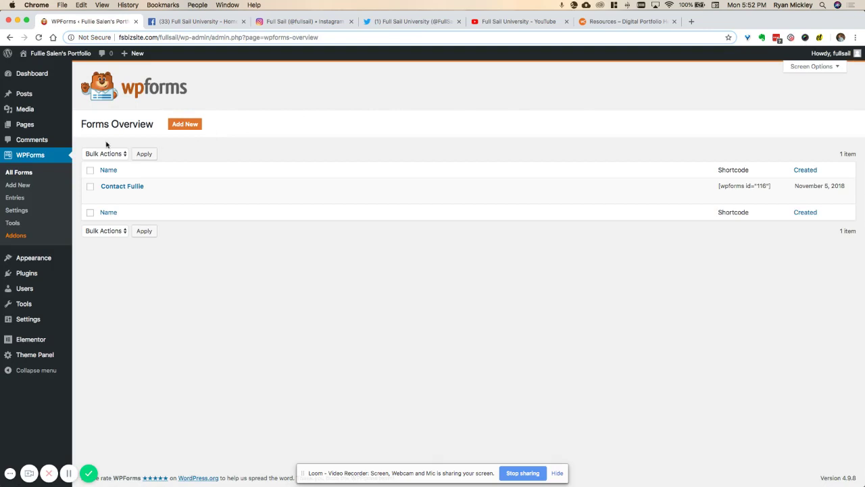
# Open the site's Contact page for editing with Elementor
pyautogui.moveTo(28, 127)
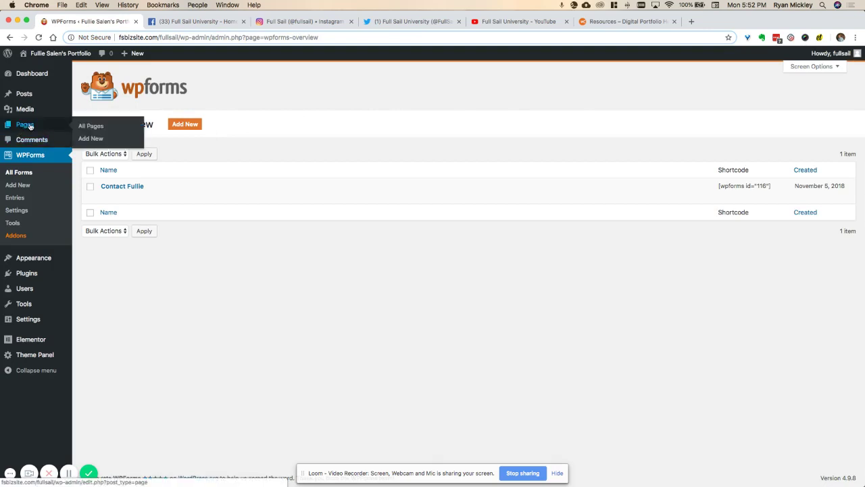
pyautogui.click(97, 128)
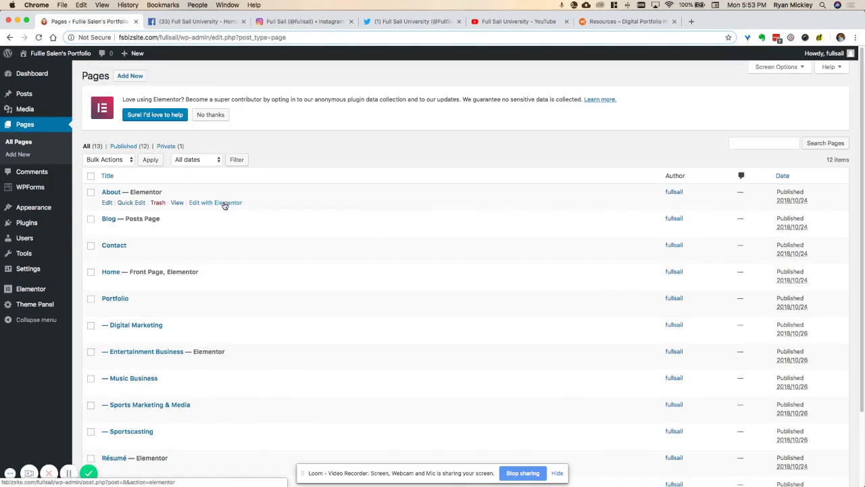
pyautogui.click(113, 245)
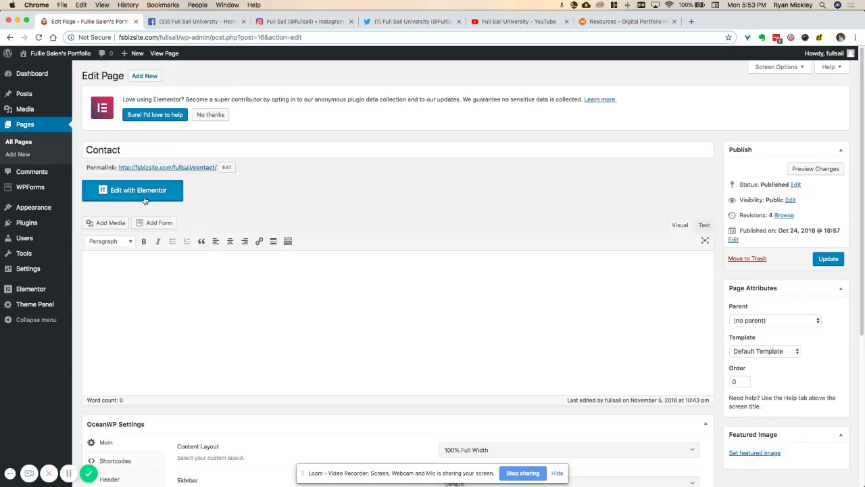
pyautogui.click(118, 191)
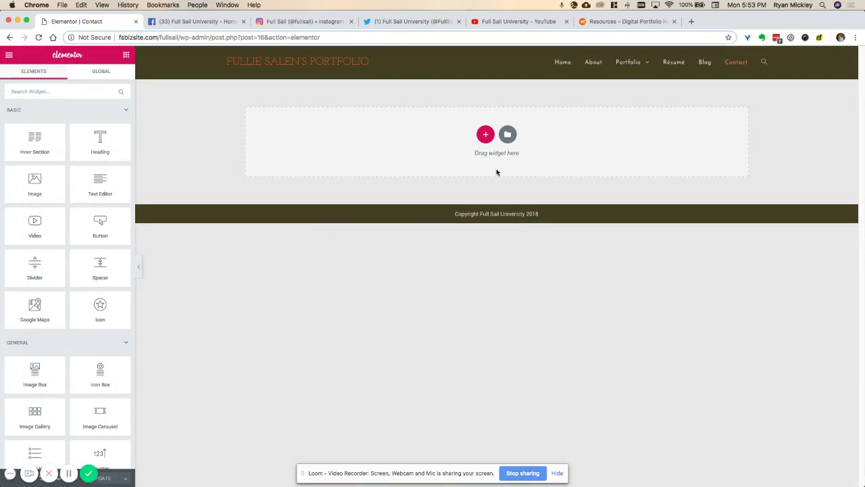
# Insert the saved contact-page template into the empty page, importing its document settings as well
pyautogui.click(508, 136)
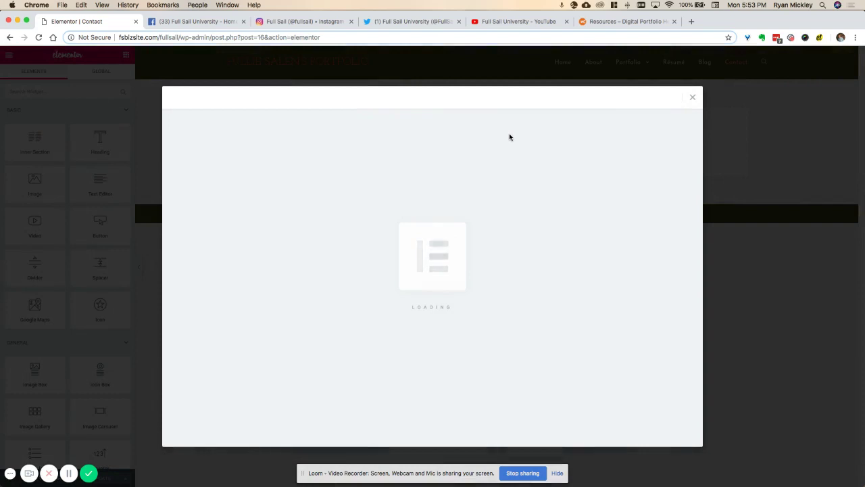
pyautogui.click(475, 101)
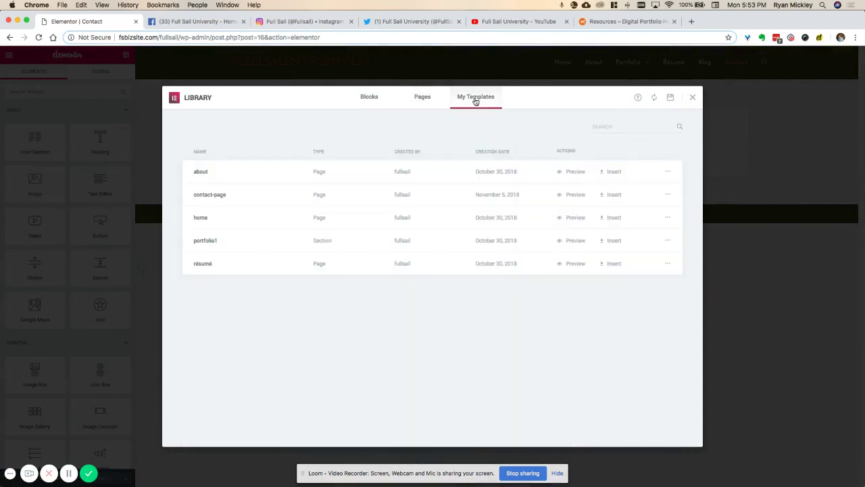
pyautogui.click(613, 196)
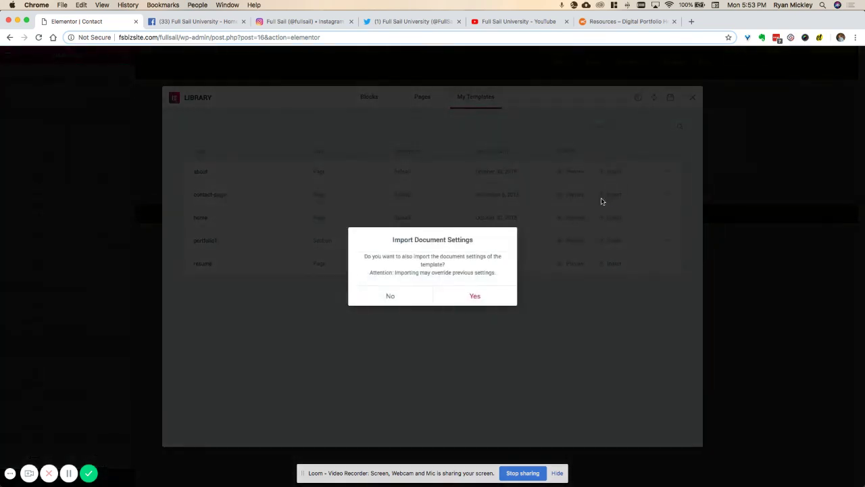
pyautogui.click(486, 300)
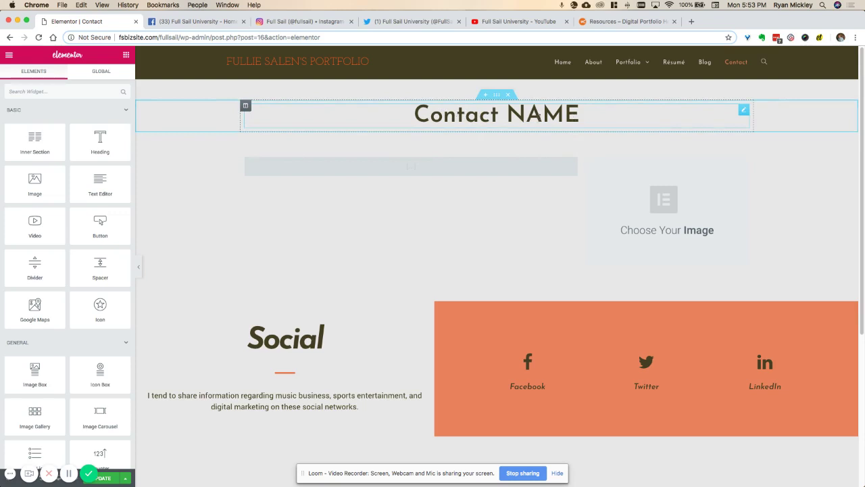
# Replace the NAME placeholder in the page's Contact heading with the portfolio owner's first name
pyautogui.click(472, 118)
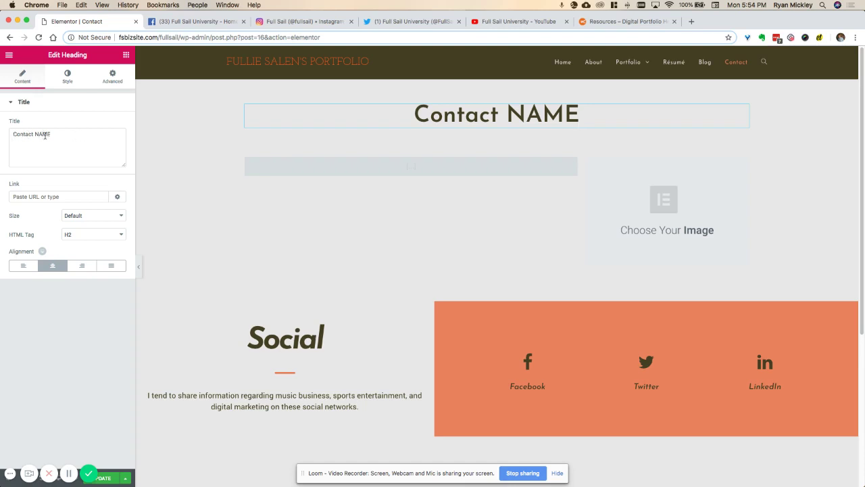
pyautogui.doubleClick(43, 134)
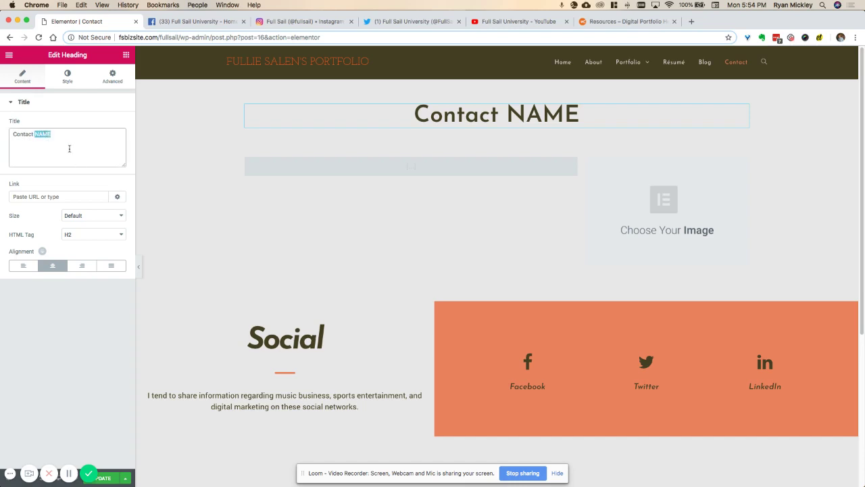
pyautogui.write('Fullie')
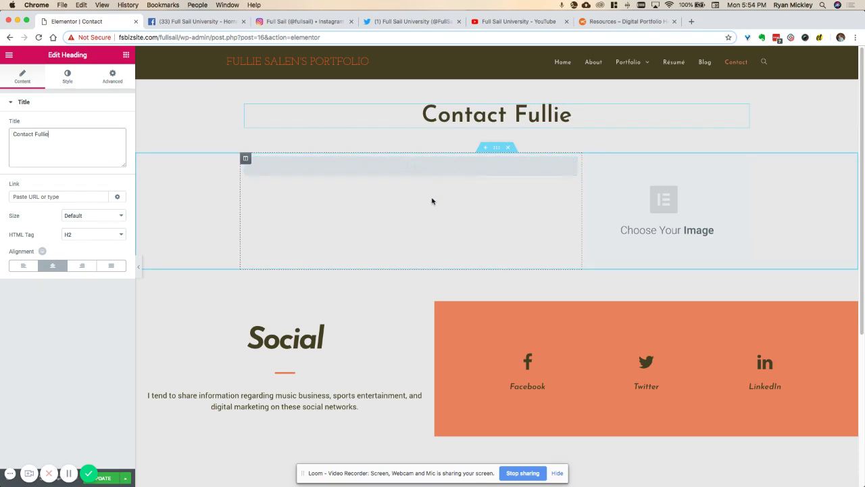
# Replace the Shortcode widget's placeholder under the heading with [wpforms id="116" title="false" description="false"], copied from the TextEdit document
pyautogui.click(430, 171)
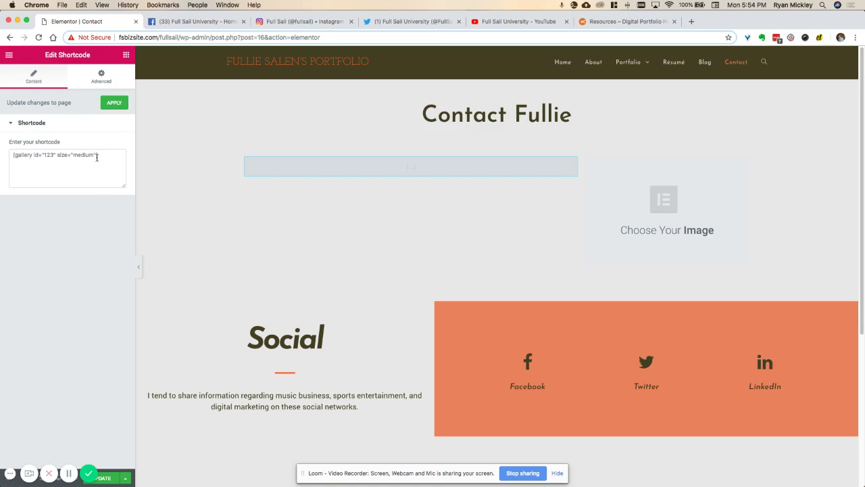
pyautogui.press('super+Tab')
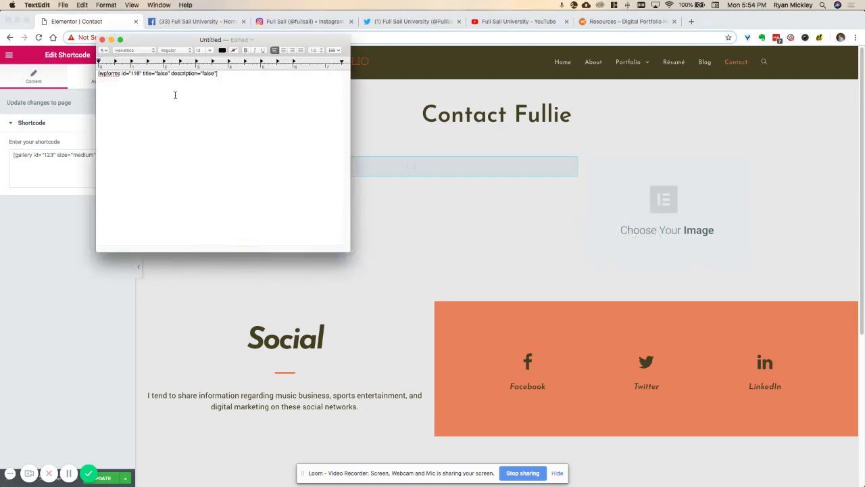
pyautogui.press('super+a')
pyautogui.press('super+c')
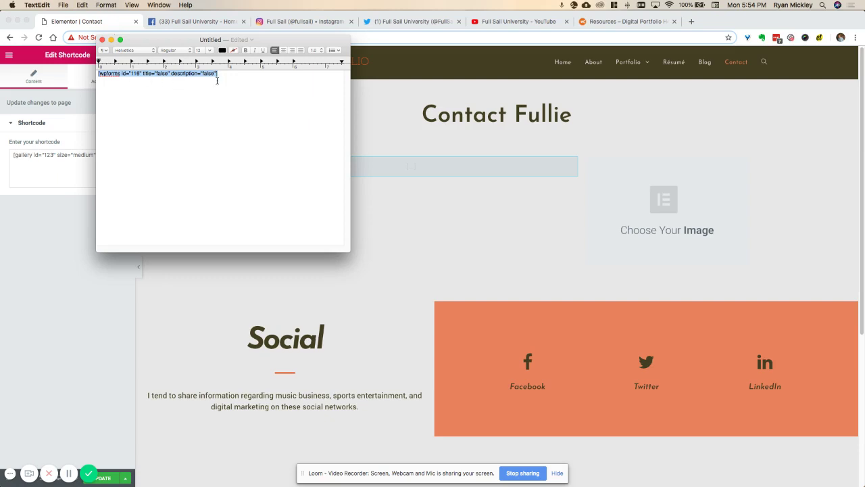
pyautogui.press('super+Tab')
pyautogui.click(100, 159)
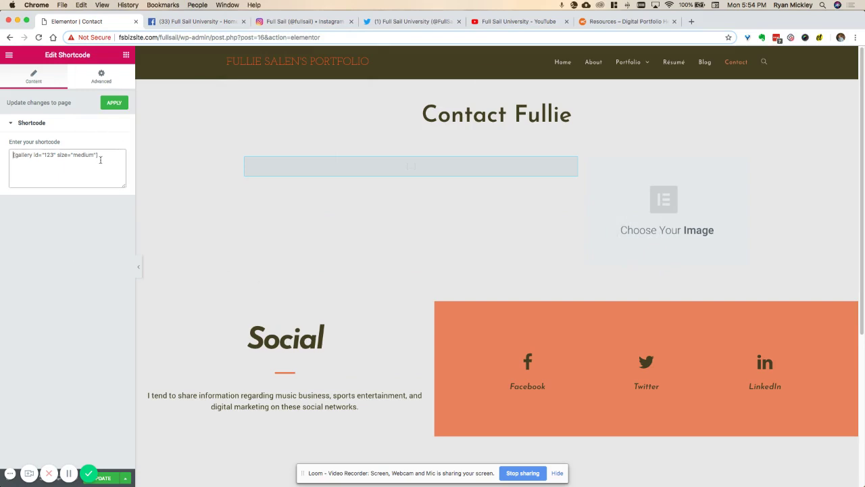
pyautogui.press('super+a')
pyautogui.press('super+v')
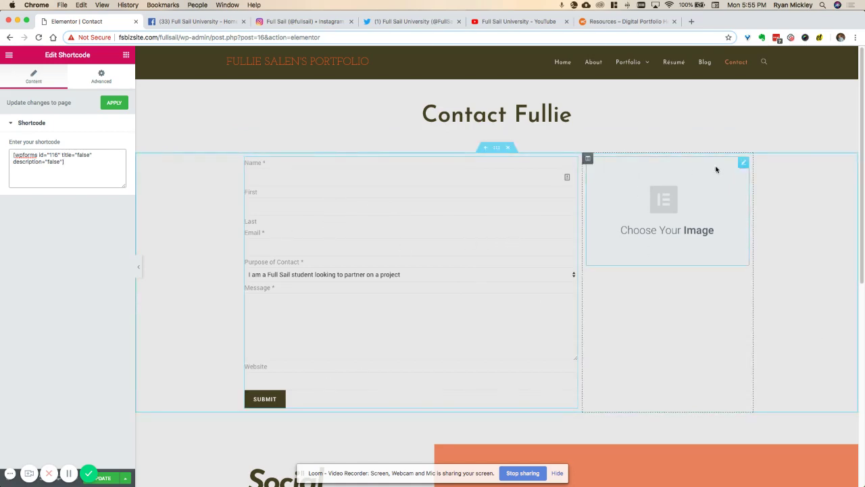
# Replace the placeholder image beside the contact form with MediaPlanet.jpg, uploaded from the Desktop
pyautogui.rightClick(588, 161)
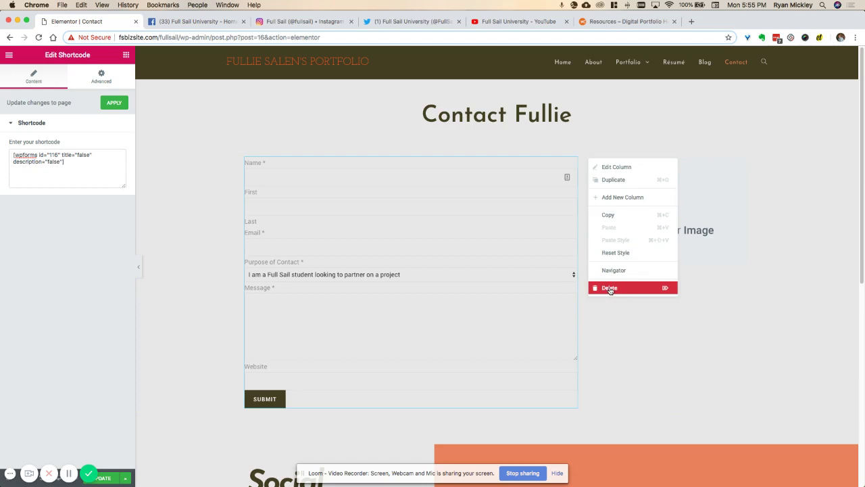
pyautogui.click(613, 338)
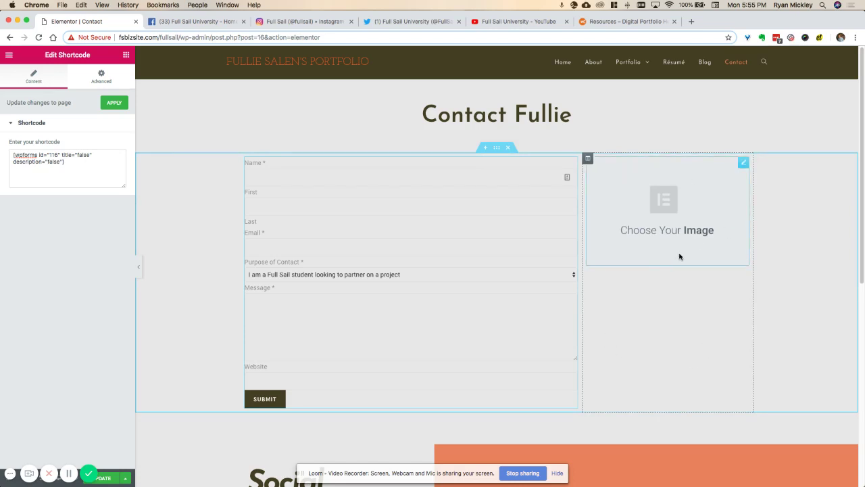
pyautogui.click(670, 212)
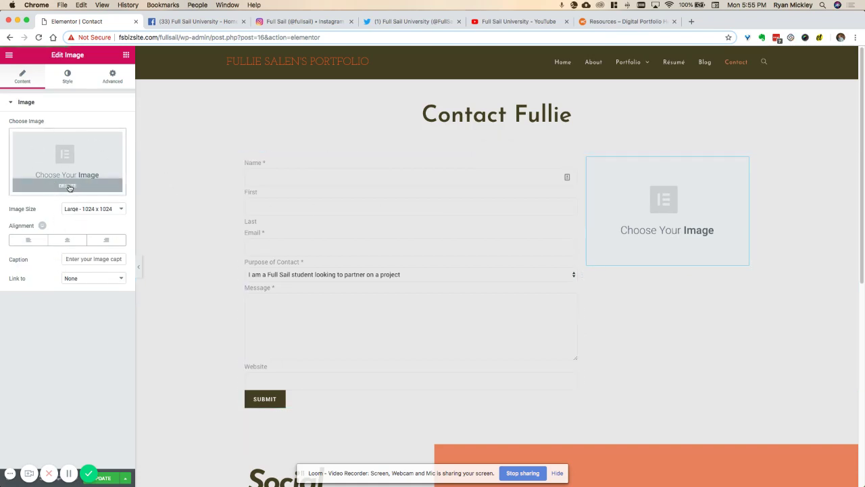
pyautogui.click(70, 188)
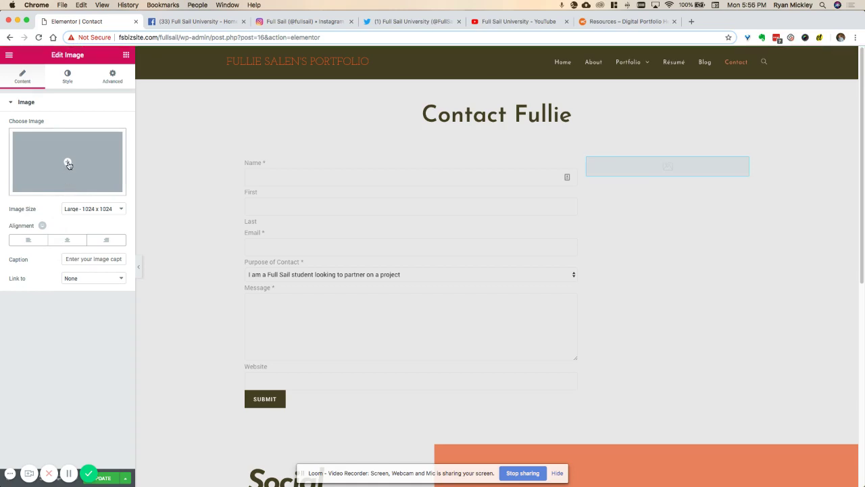
pyautogui.click(68, 164)
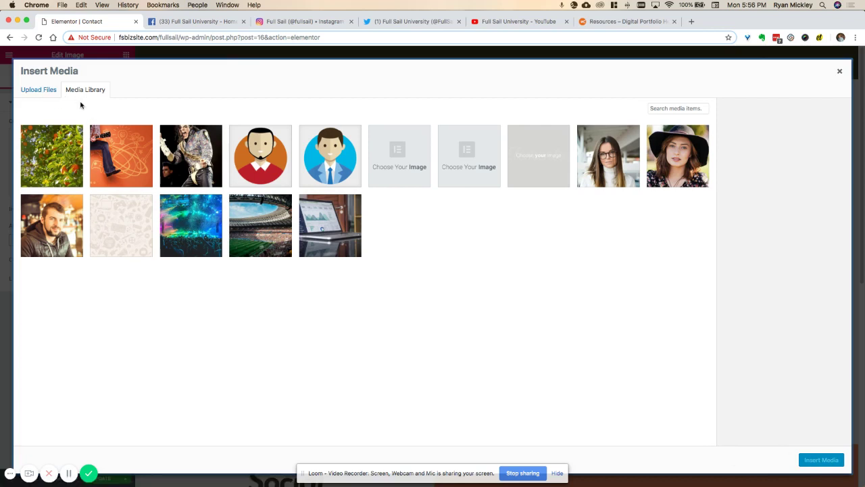
pyautogui.click(35, 91)
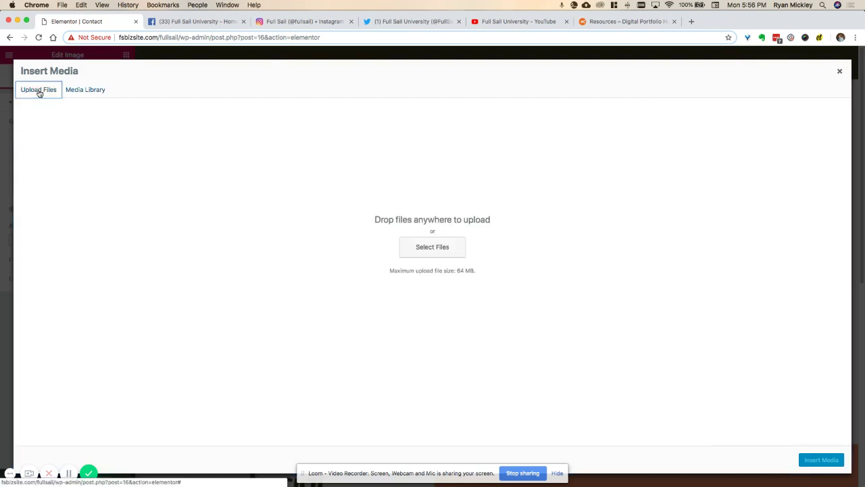
pyautogui.click(440, 248)
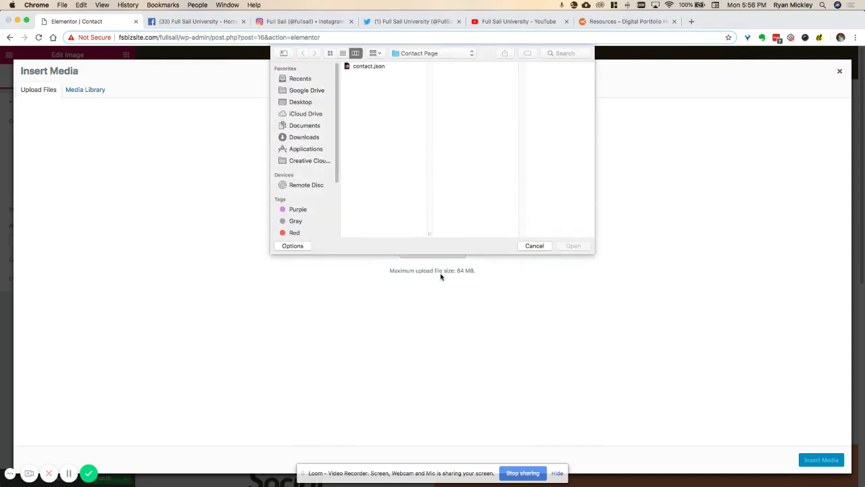
pyautogui.click(300, 103)
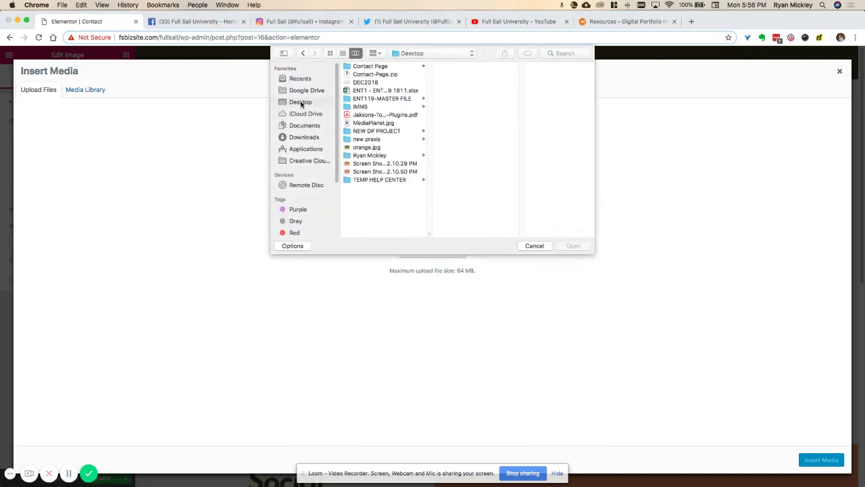
pyautogui.click(369, 123)
pyautogui.click(573, 245)
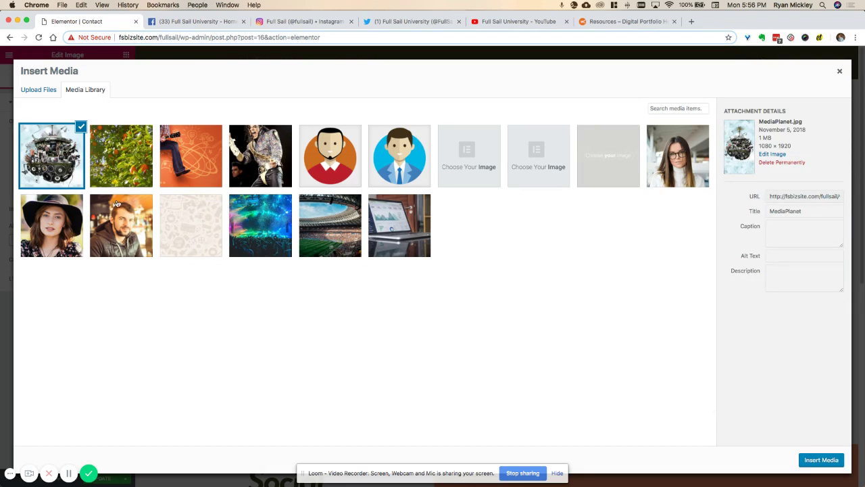
pyautogui.click(818, 459)
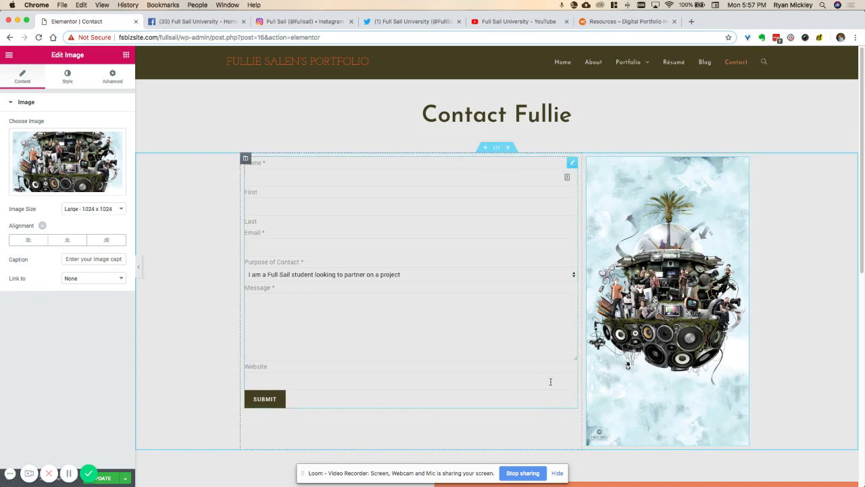
# Select the Social heading, copy the orange hex code e75523 from the palette PDF in Adobe Acrobat, and return to Chrome
pyautogui.scroll(-10, 550, 381)
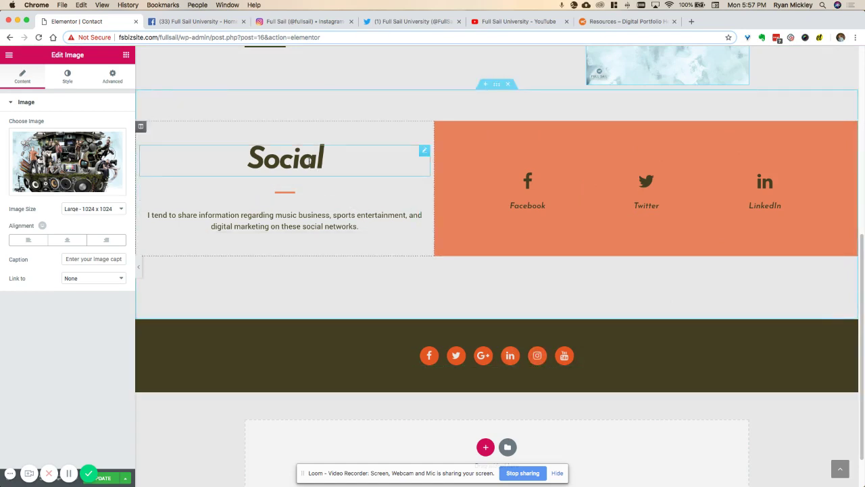
pyautogui.scroll(5, 346, 275)
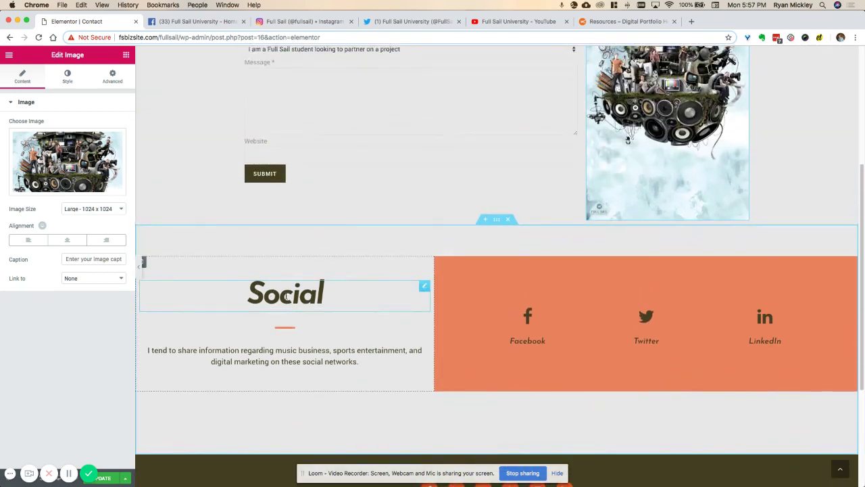
pyautogui.click(287, 297)
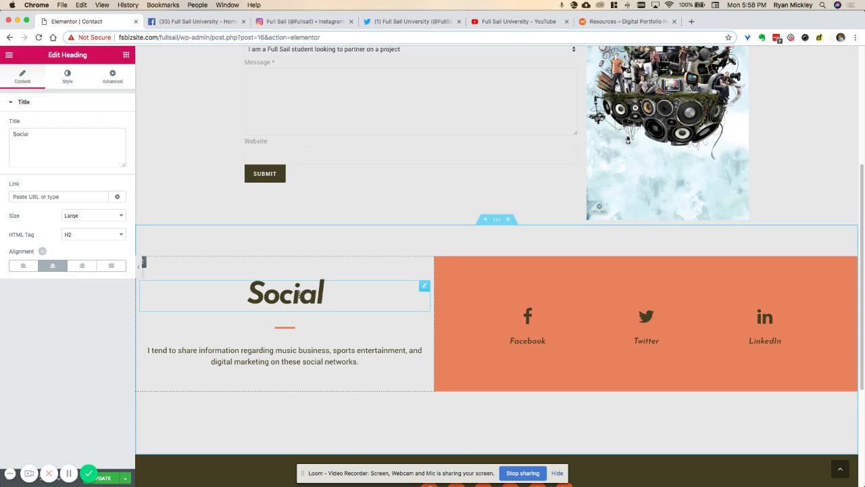
pyautogui.press('super+Tab')
pyautogui.press('super+Tab')
pyautogui.press('super+Tab')
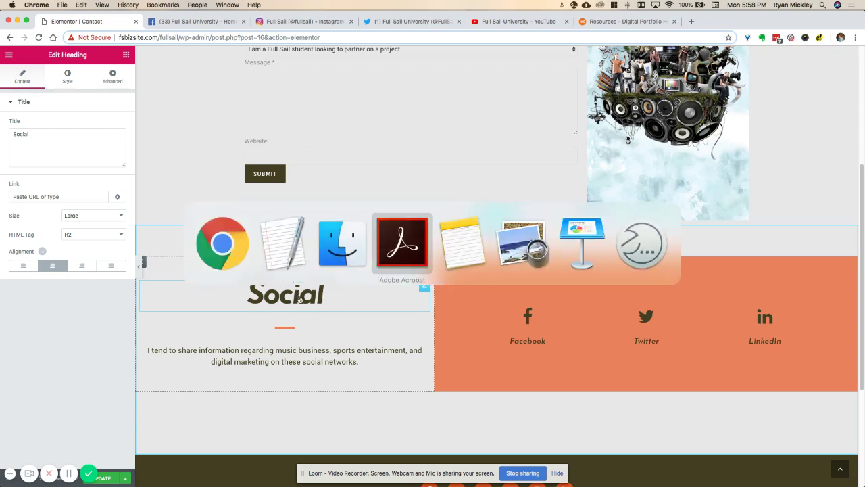
pyautogui.doubleClick(348, 393)
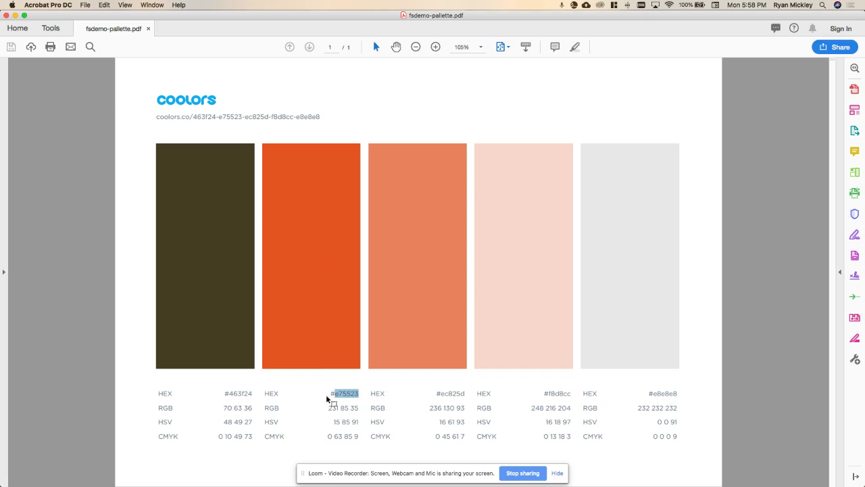
pyautogui.press('super+Tab')
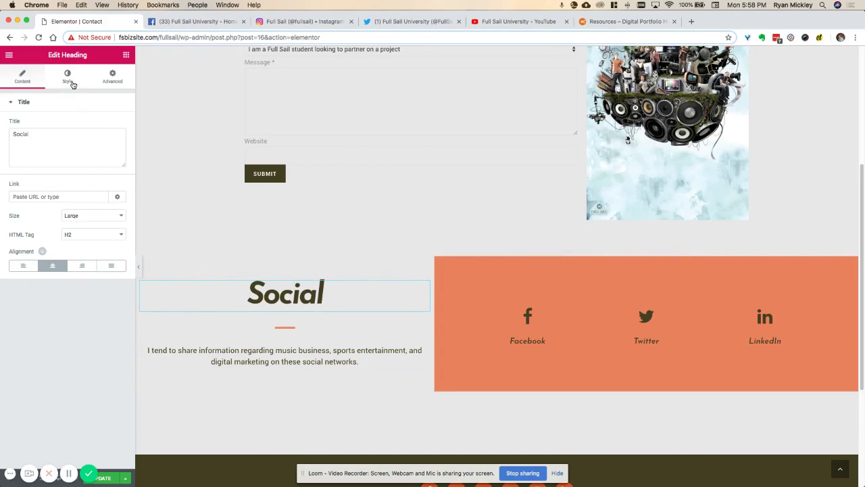
# Set the Social heading's text color to #e75523
pyautogui.click(69, 79)
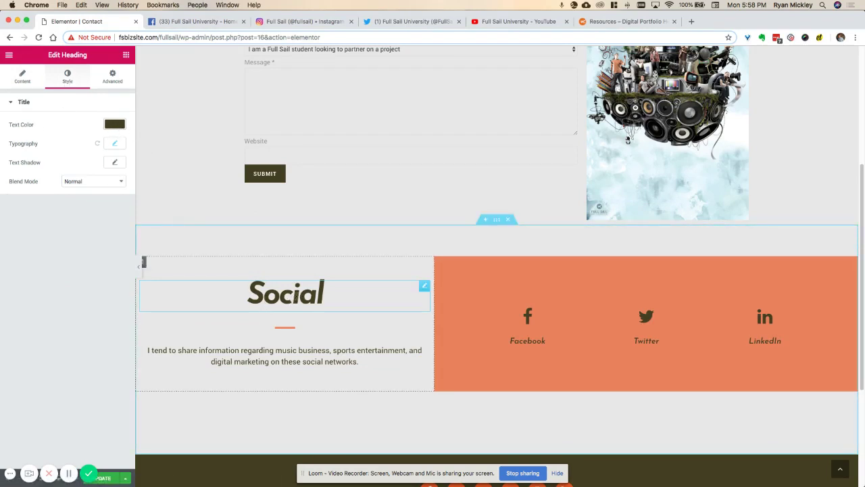
pyautogui.click(297, 296)
pyautogui.click(117, 127)
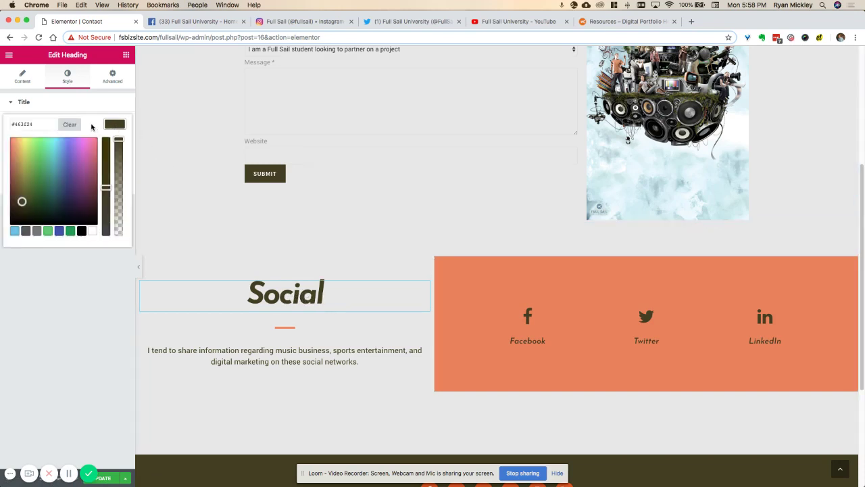
pyautogui.doubleClick(39, 126)
pyautogui.write('#e75523')
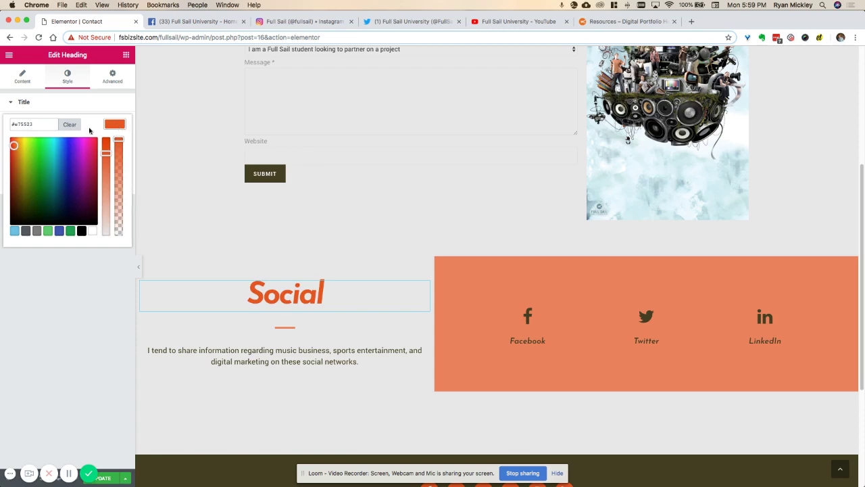
pyautogui.click(115, 125)
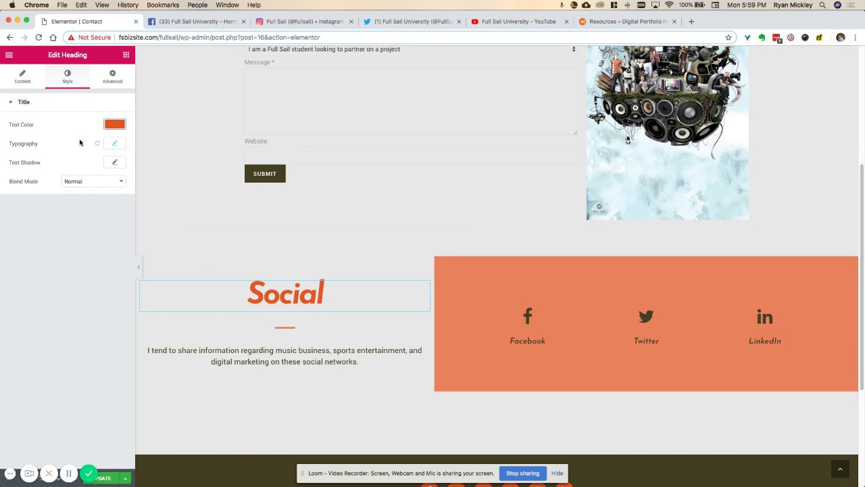
# Try Roboto as the Social heading's font family, and restore Josefin Sans
pyautogui.click(116, 145)
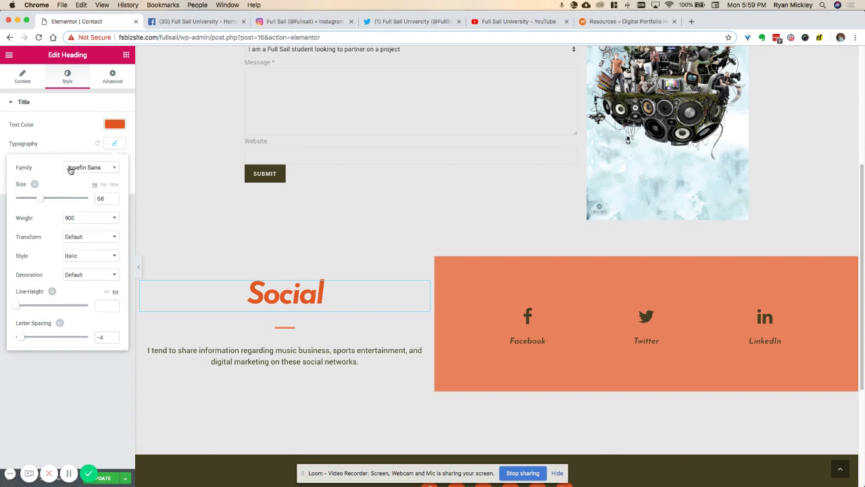
pyautogui.click(101, 169)
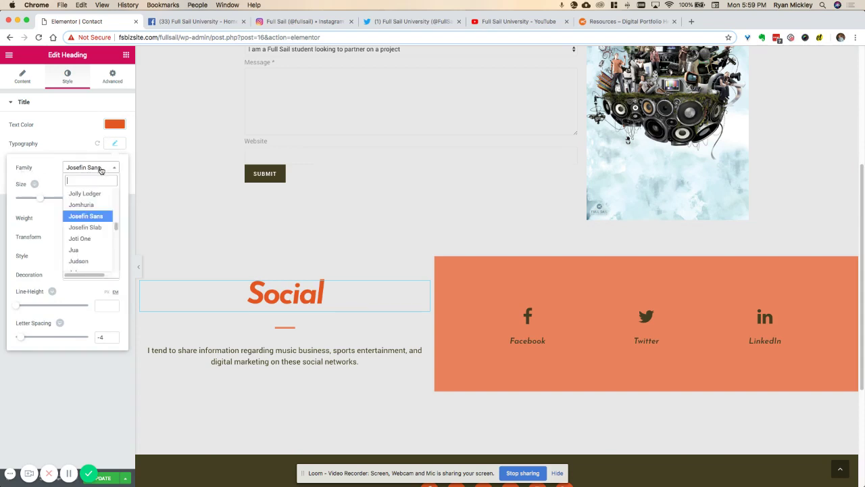
pyautogui.write('rob')
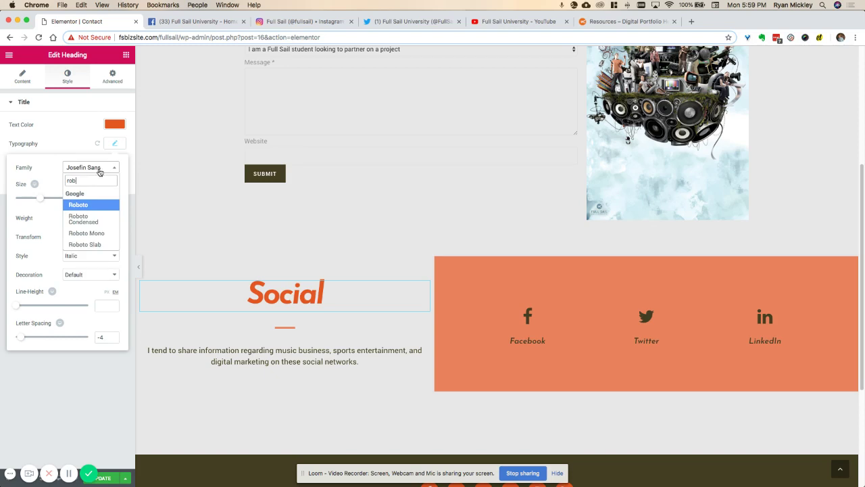
pyautogui.press('Return')
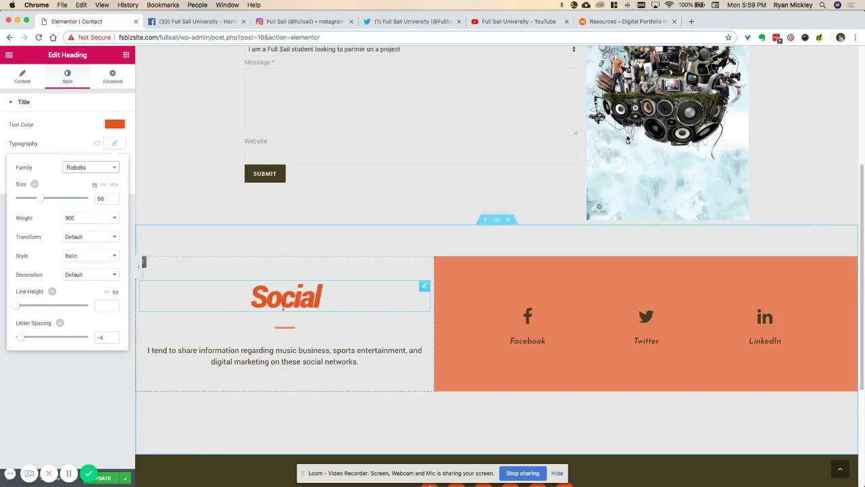
pyautogui.click(113, 170)
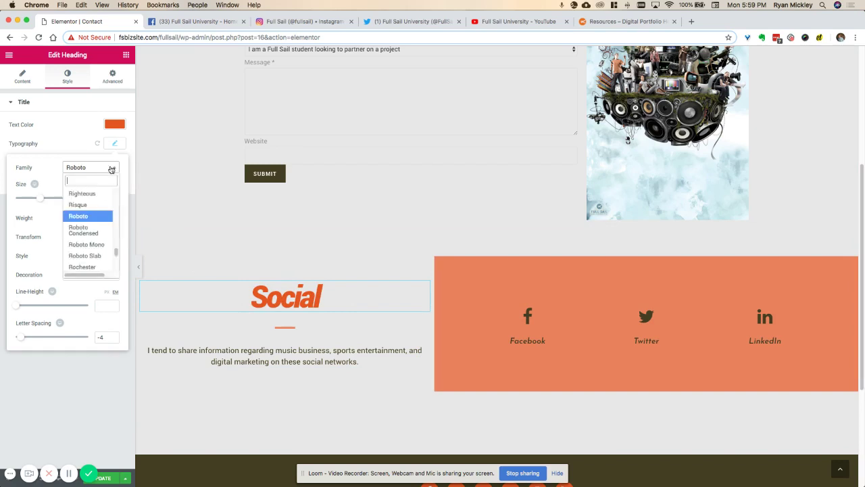
pyautogui.write('jos')
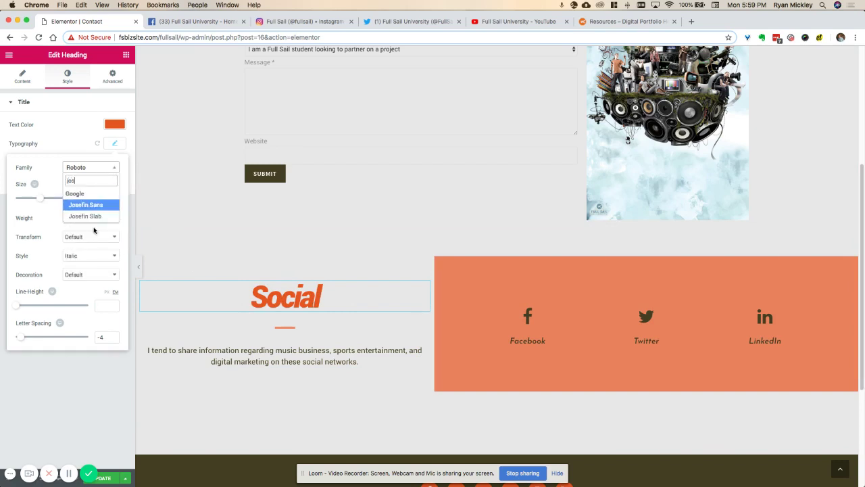
pyautogui.press('Return')
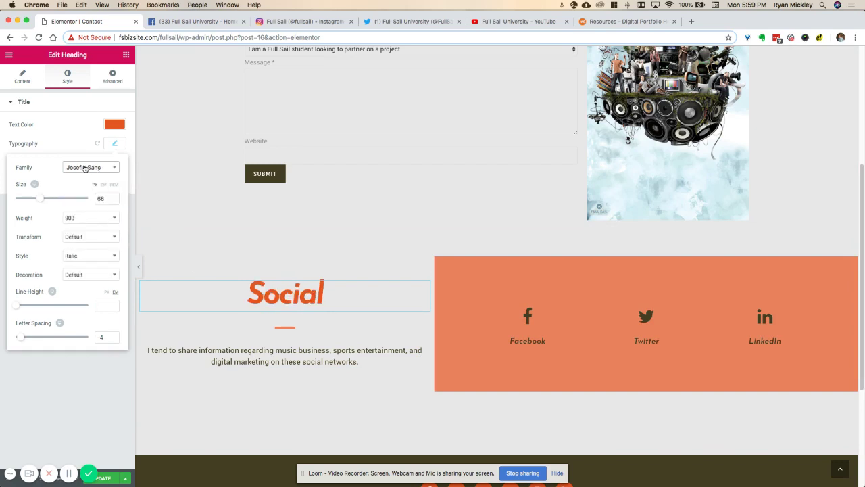
# Set the color of the divider under the Social heading to #463f24, copied from the palette PDF in Adobe Acrobat
pyautogui.click(290, 331)
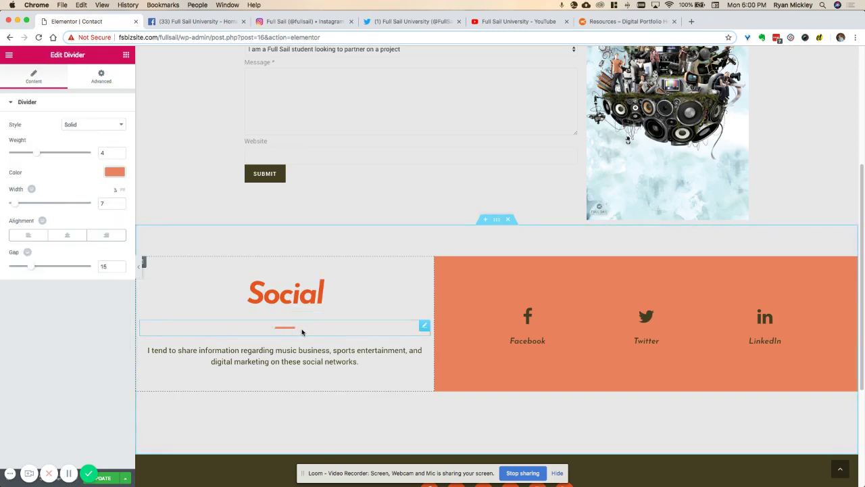
pyautogui.click(323, 357)
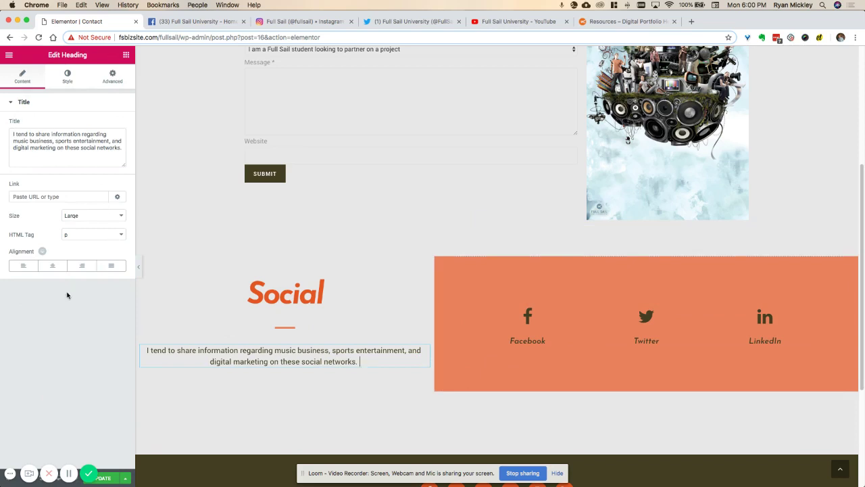
pyautogui.click(291, 330)
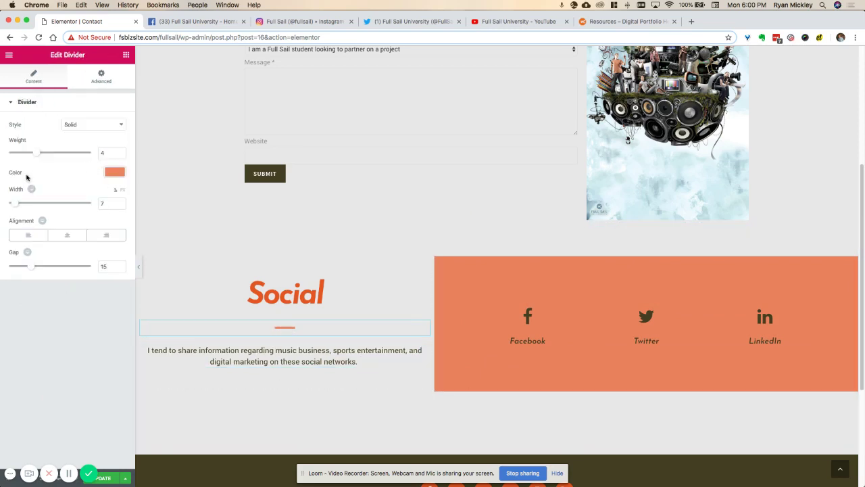
pyautogui.click(115, 175)
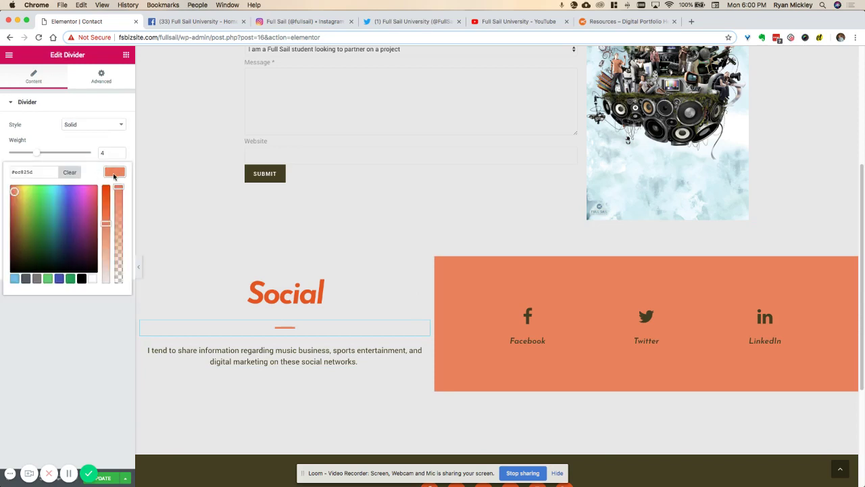
pyautogui.press('super+Tab')
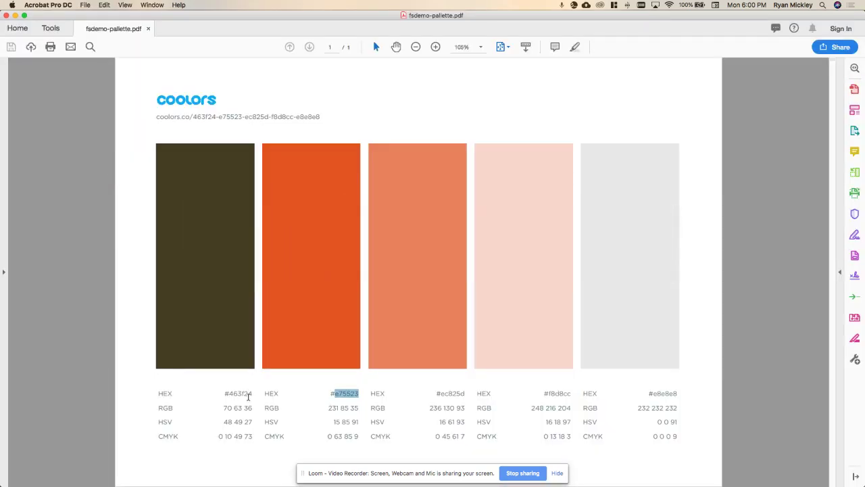
pyautogui.doubleClick(243, 394)
pyautogui.press('super+c')
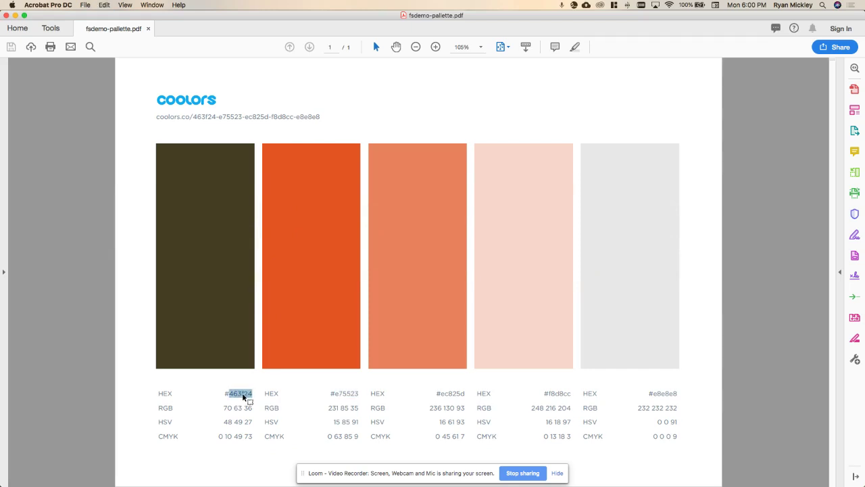
pyautogui.press('super+Tab')
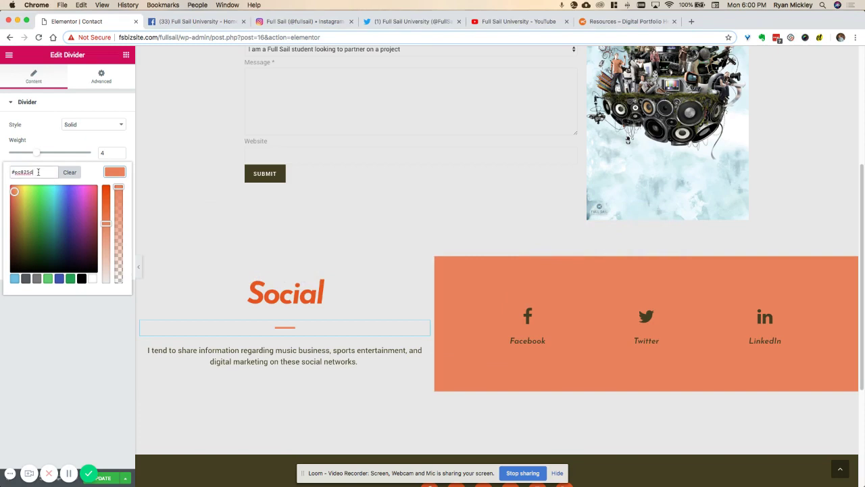
pyautogui.doubleClick(38, 172)
pyautogui.press('super+v')
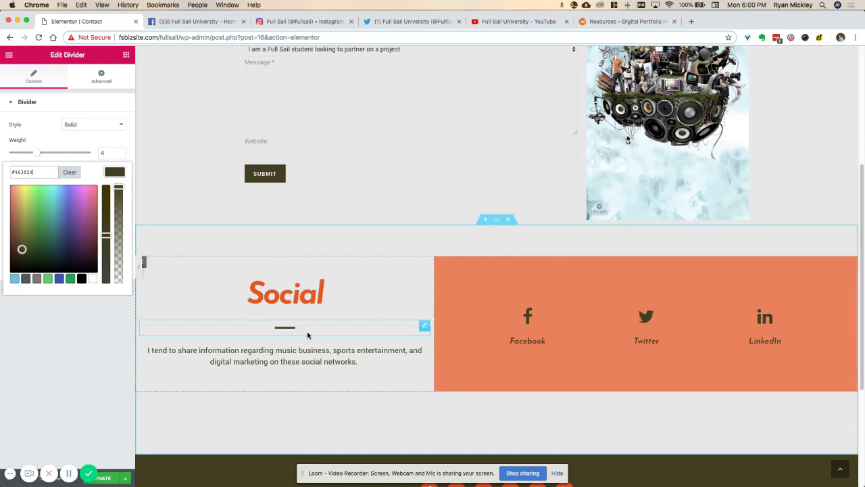
# Replace the descriptive text below the Social divider with "Whatever you want."
pyautogui.click(346, 361)
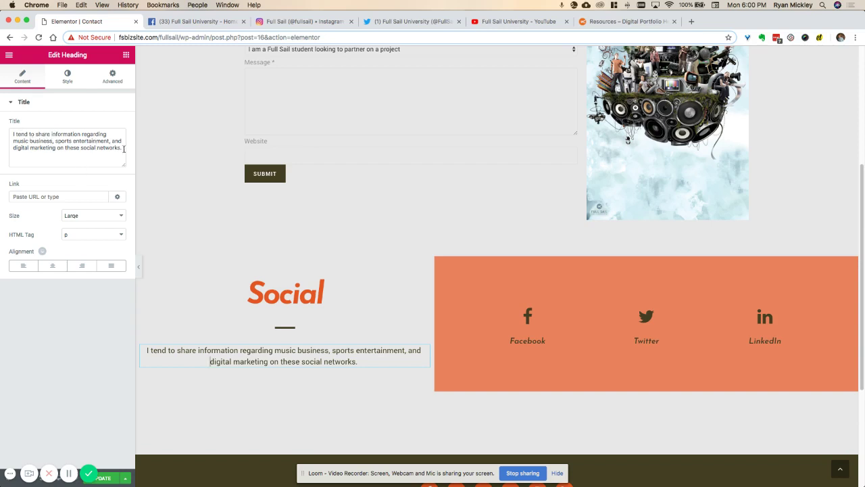
pyautogui.click(69, 144)
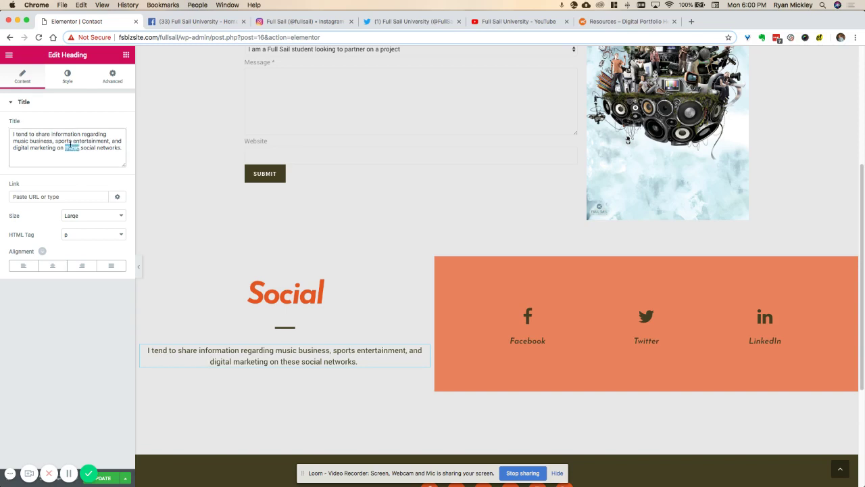
pyautogui.press('super+a')
pyautogui.write('Whatev')
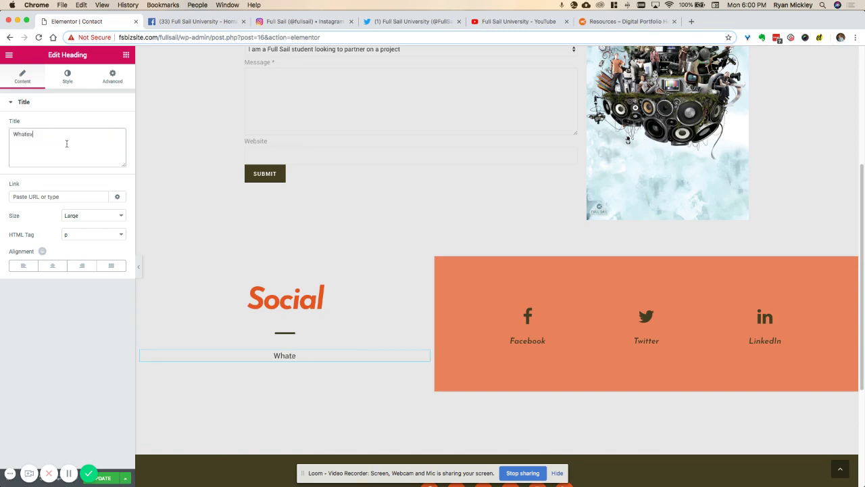
pyautogui.write('er you want.')
# Set the font family of the text below the Social divider to Saira and open its text color settings
pyautogui.click(67, 76)
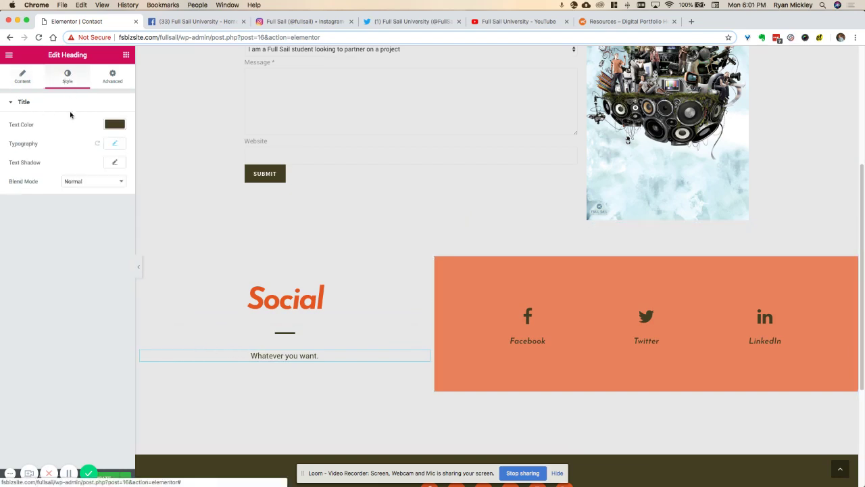
pyautogui.click(113, 144)
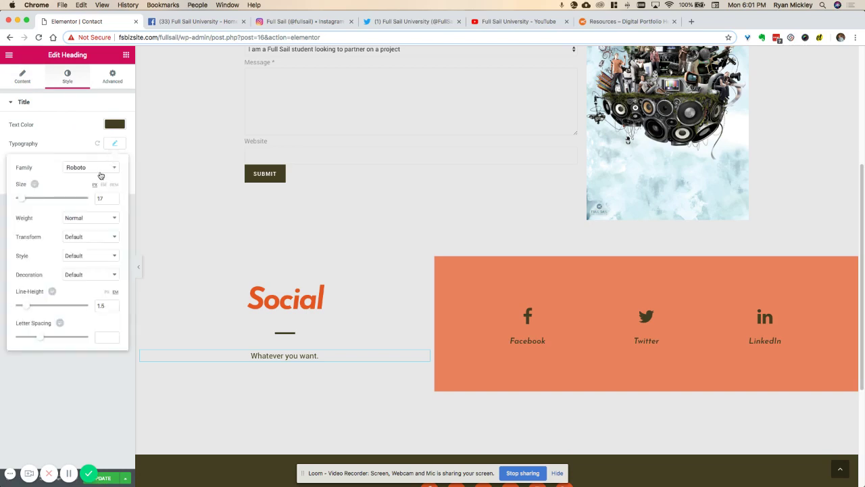
pyautogui.click(100, 176)
pyautogui.scroll(-3, 81, 251)
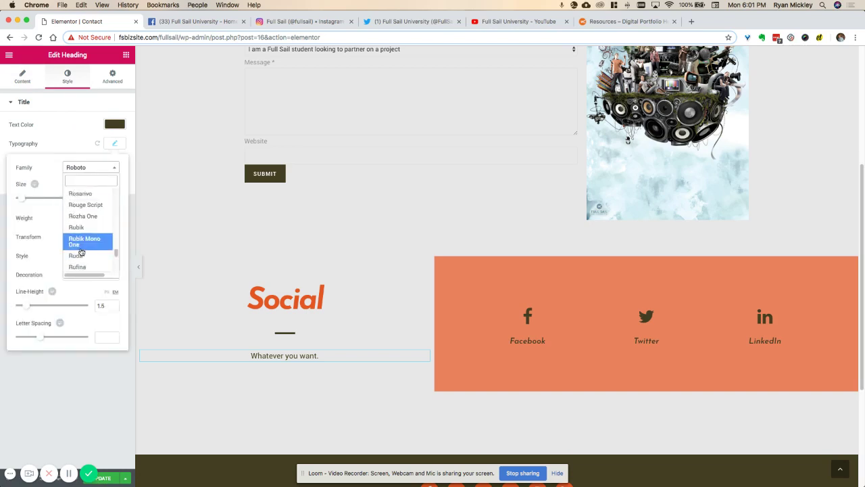
pyautogui.scroll(-3, 81, 252)
pyautogui.click(86, 207)
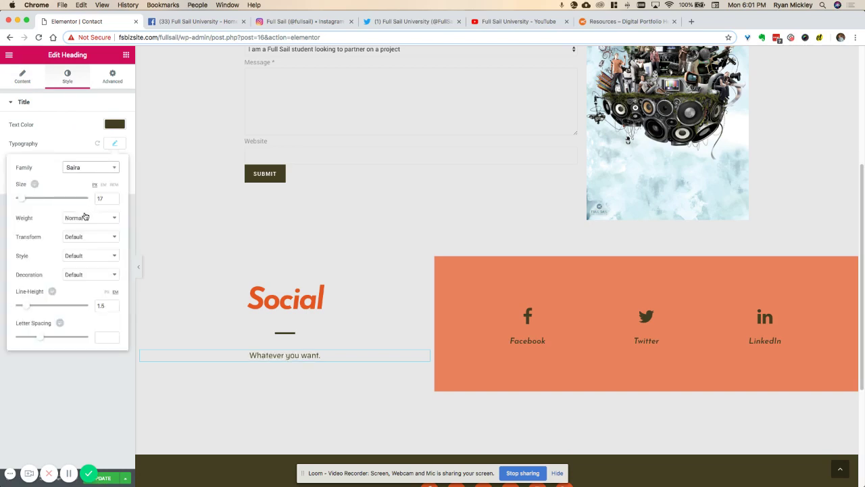
pyautogui.click(297, 354)
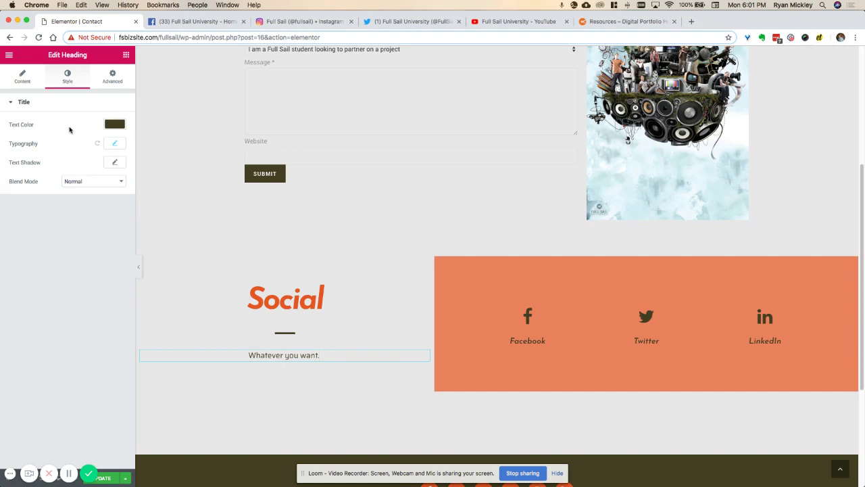
pyautogui.click(115, 124)
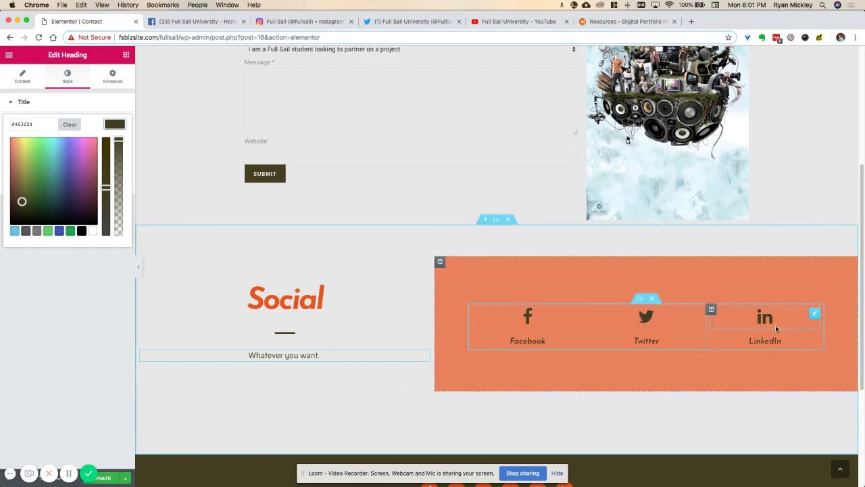
# Replace the Facebook icon in the orange social block with the instagram icon
pyautogui.click(532, 321)
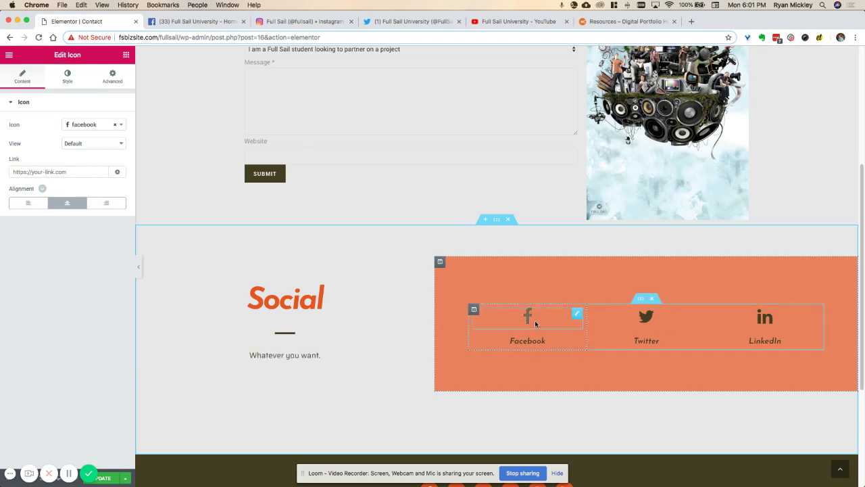
pyautogui.click(635, 324)
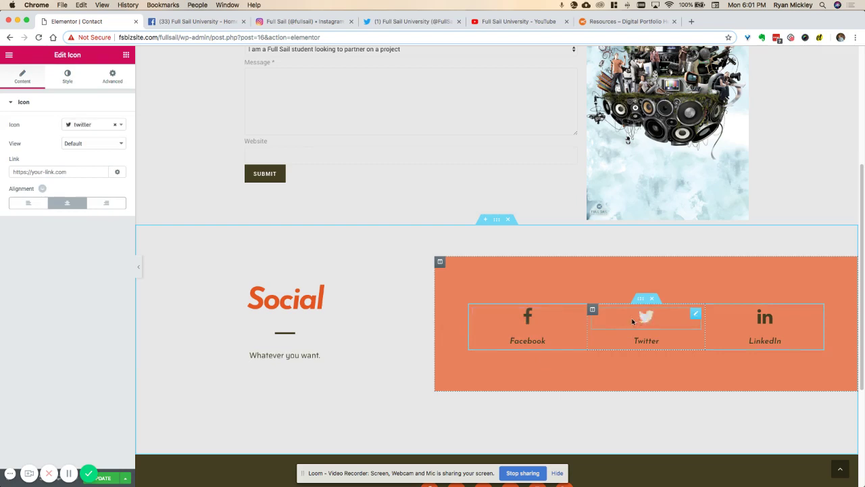
pyautogui.click(528, 320)
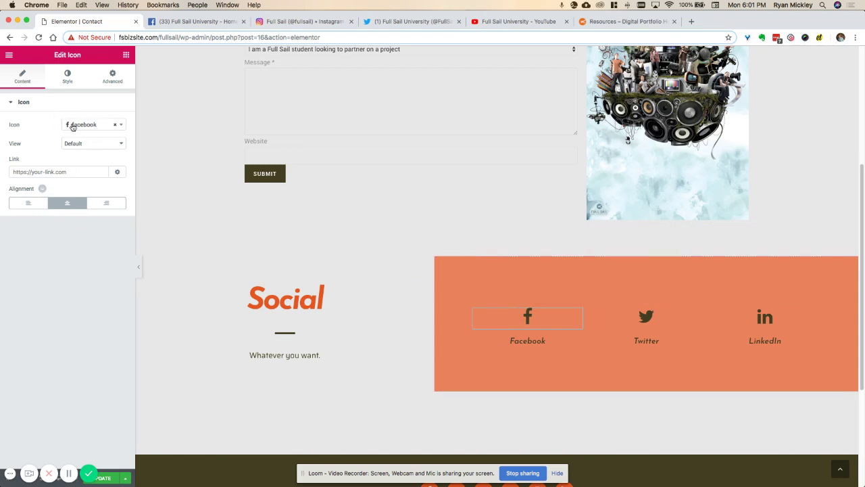
pyautogui.click(122, 126)
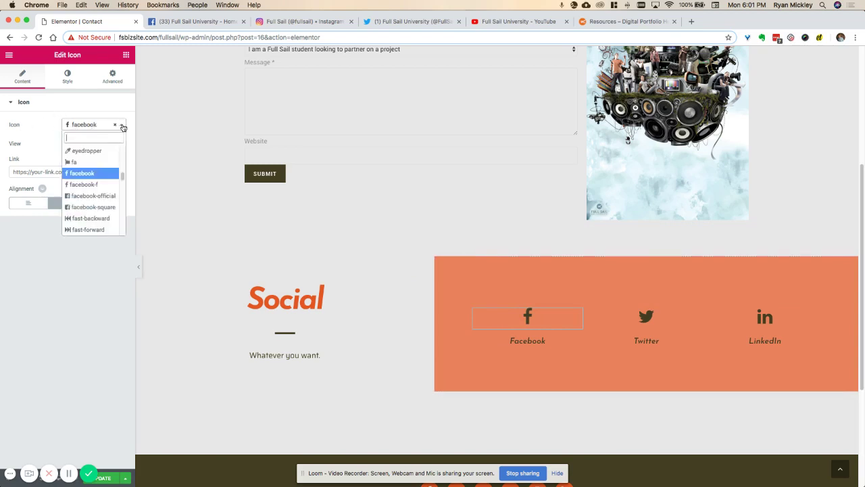
pyautogui.write('inst')
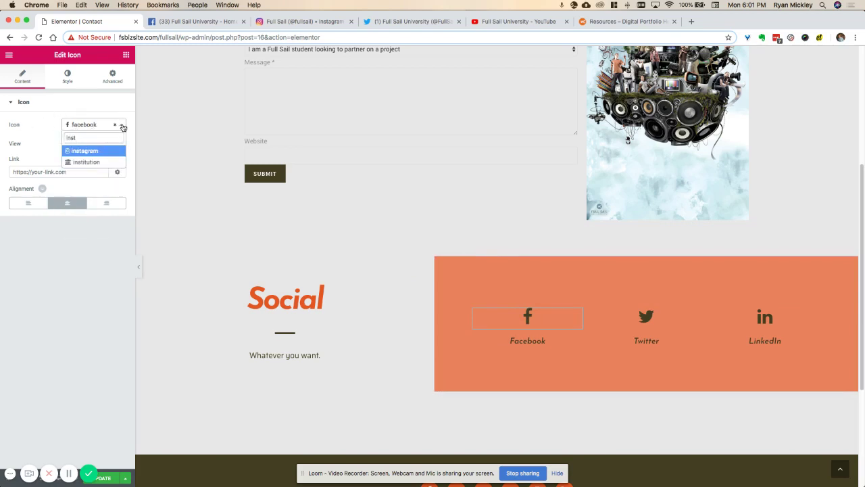
pyautogui.click(86, 151)
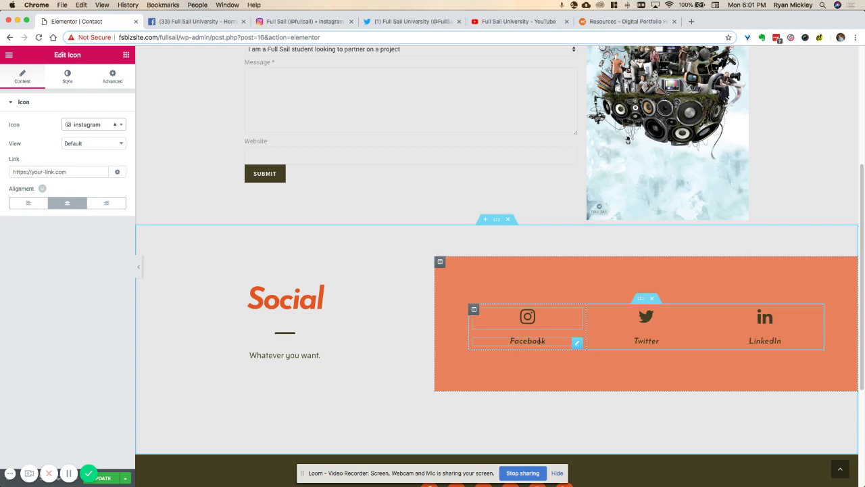
# Change the Facebook label under the first social icon to "Instagram" and review its typography settings
pyautogui.click(539, 341)
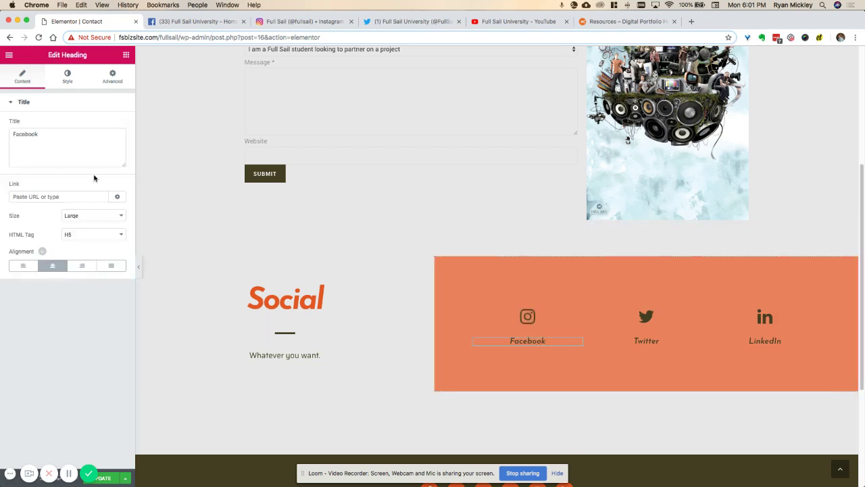
pyautogui.doubleClick(25, 130)
pyautogui.write('Instagram')
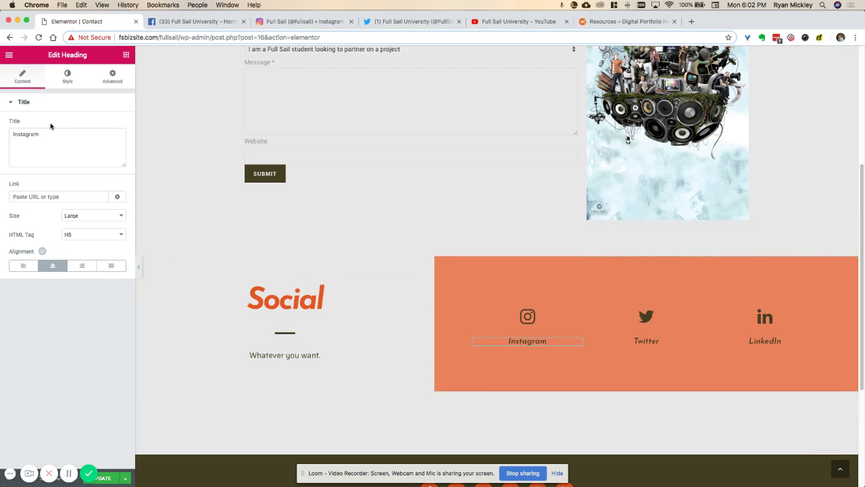
pyautogui.click(69, 76)
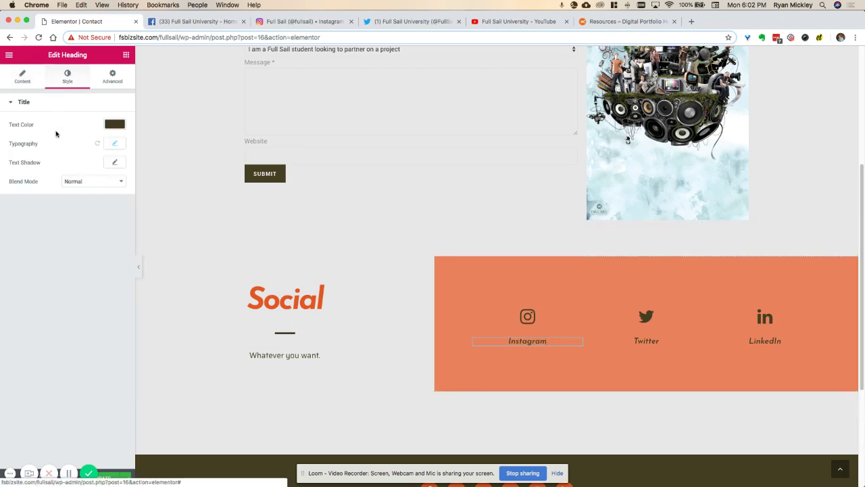
pyautogui.click(115, 144)
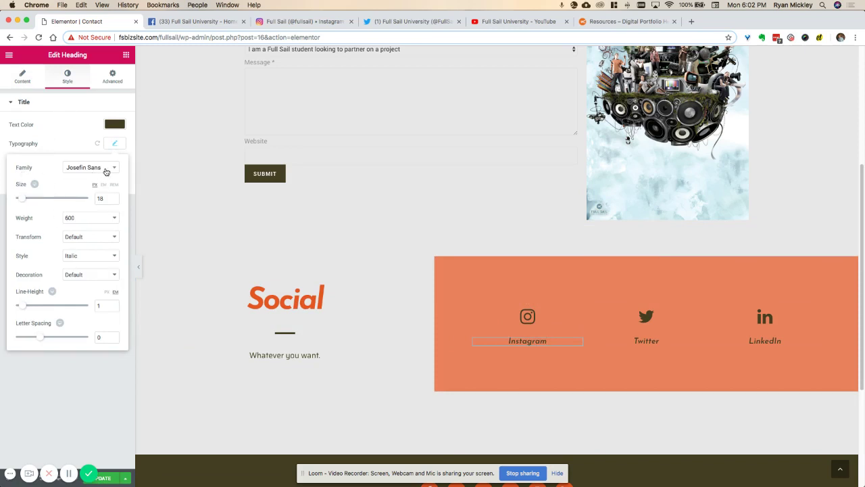
pyautogui.click(73, 132)
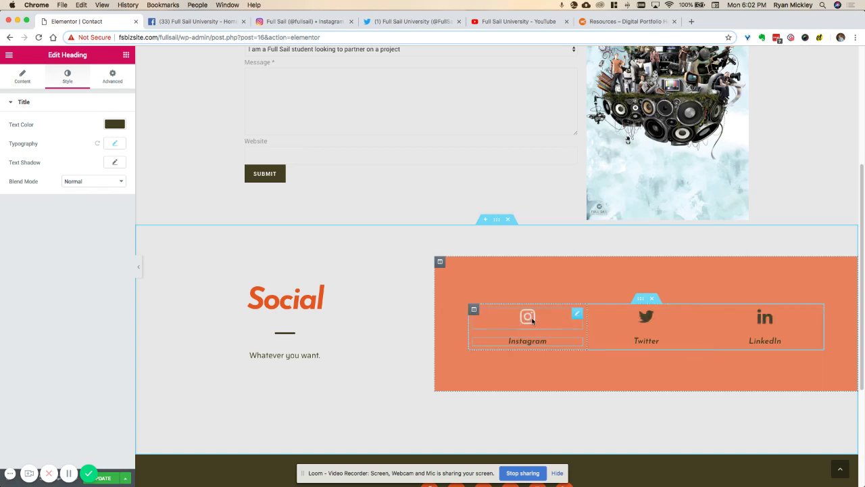
# Set the Twitter icon's hover primary color to f8d8cc, copied from the palette PDF in Acrobat
pyautogui.click(647, 316)
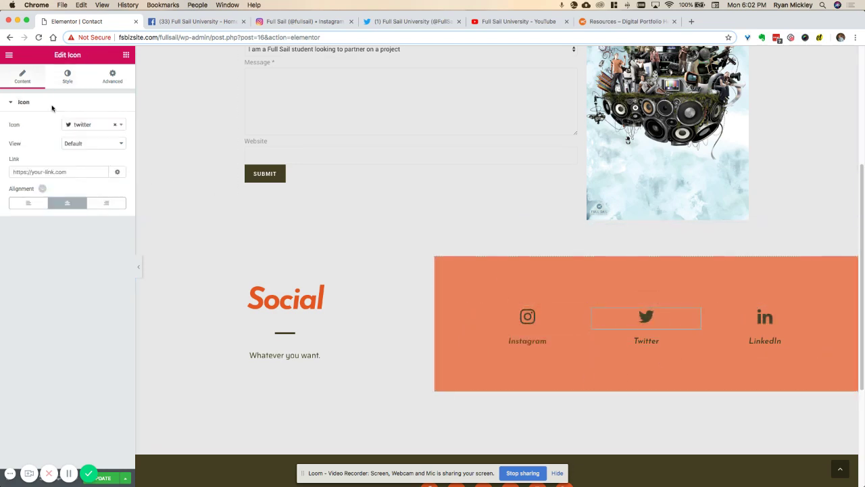
pyautogui.click(68, 76)
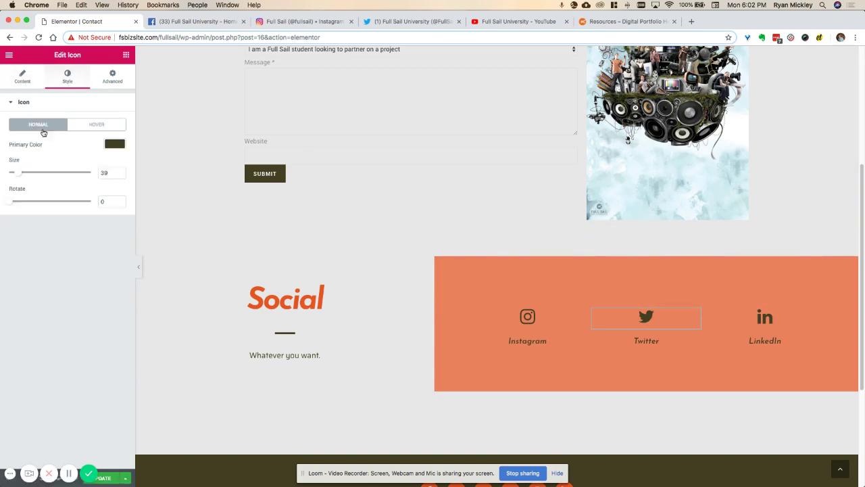
pyautogui.click(105, 127)
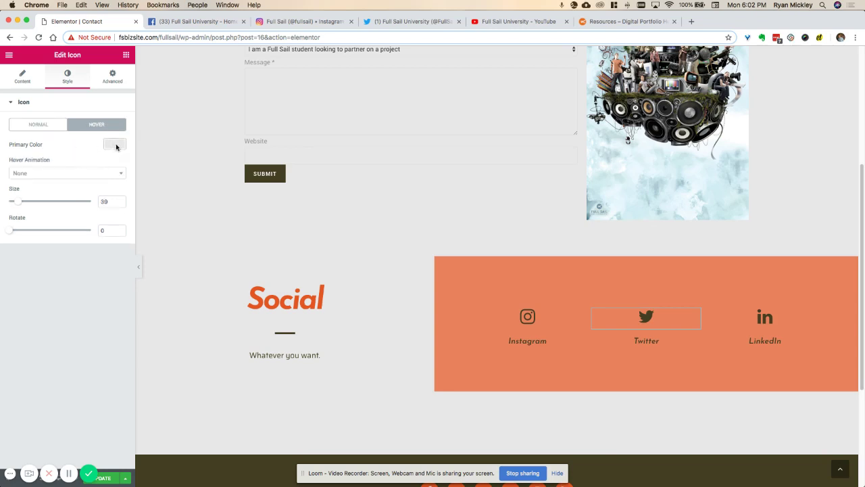
pyautogui.press('super+Tab')
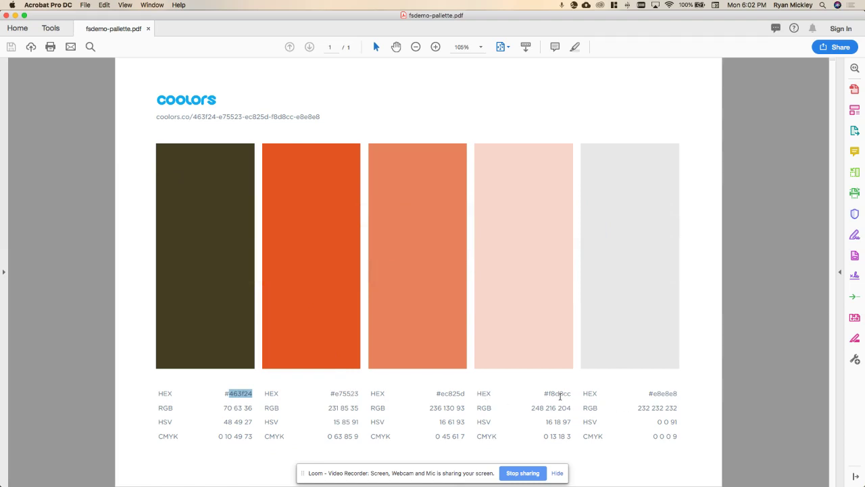
pyautogui.doubleClick(556, 395)
pyautogui.hotkey('ctrl', 'c')
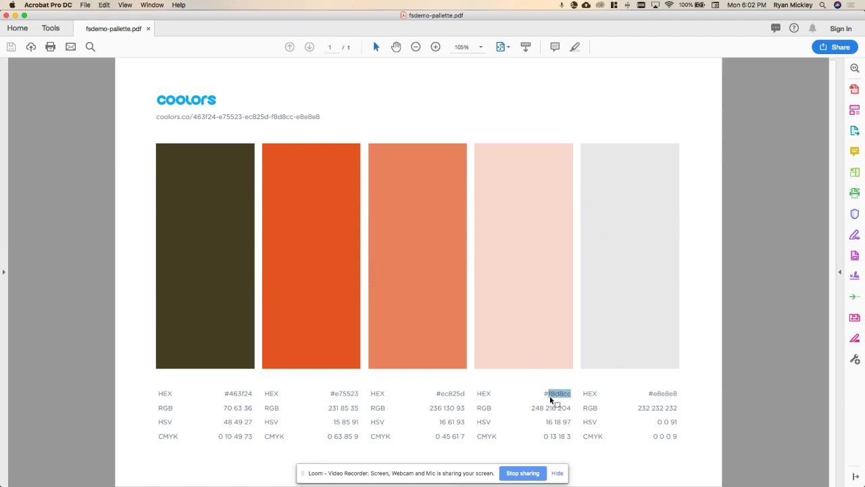
pyautogui.press('super+Tab')
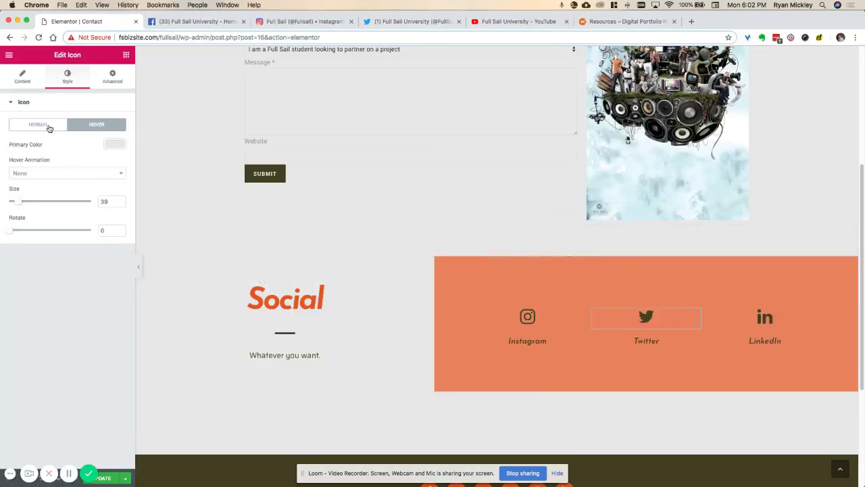
pyautogui.click(115, 144)
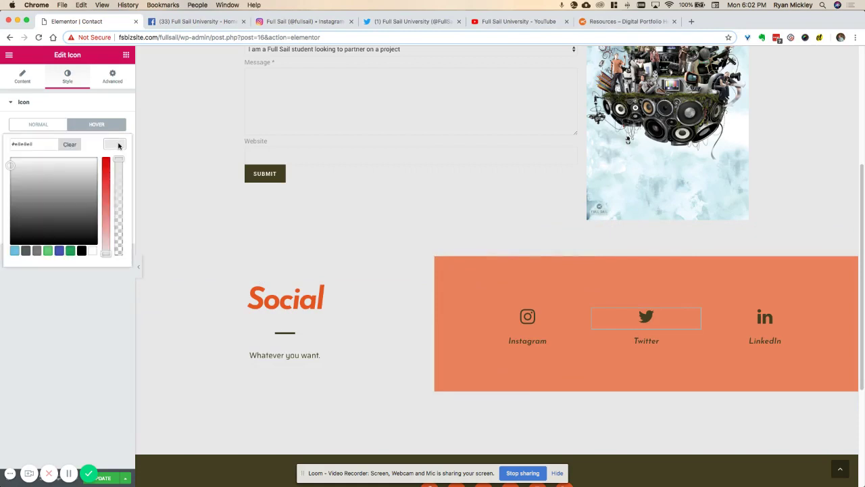
pyautogui.click(39, 142)
pyautogui.doubleClick(39, 144)
pyautogui.hotkey('ctrl', 'v')
pyautogui.click(119, 146)
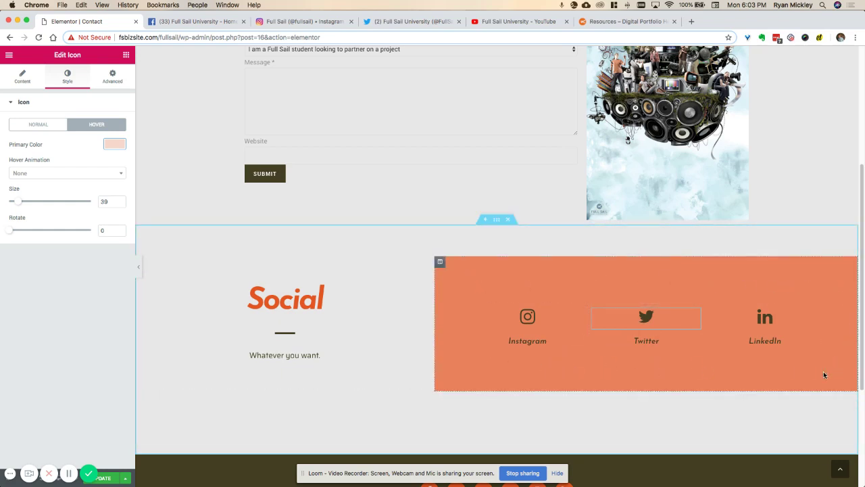
# Try the dark palette color 463f24, copied from the PDF in Acrobat, as the orange social column's background
pyautogui.rightClick(440, 264)
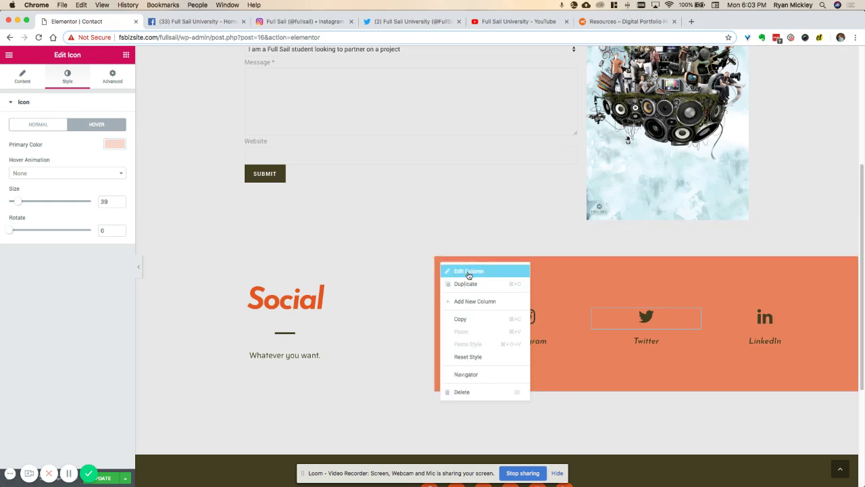
pyautogui.click(468, 273)
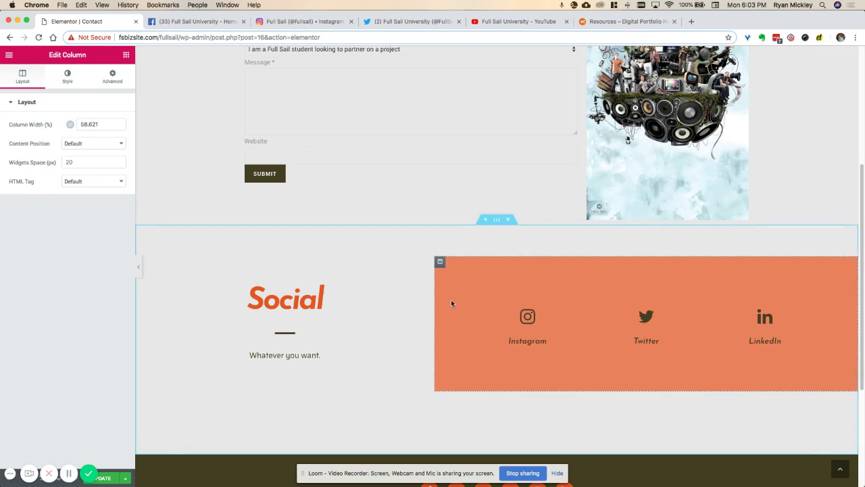
pyautogui.rightClick(440, 263)
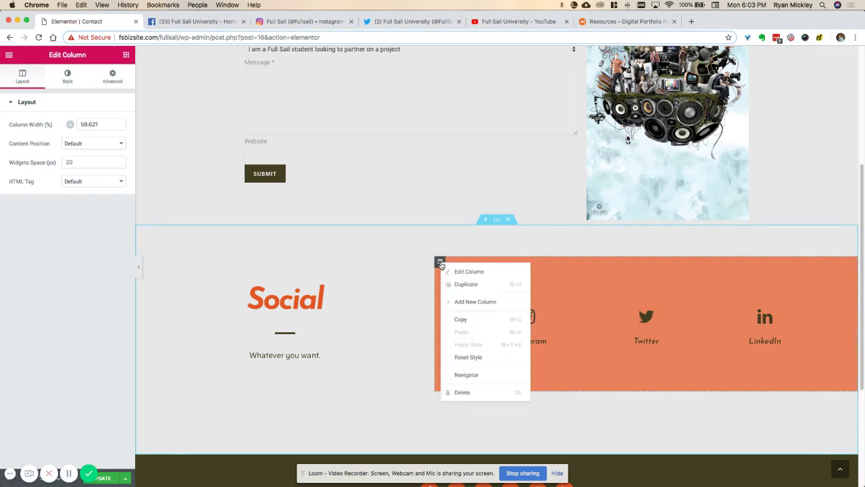
pyautogui.click(468, 274)
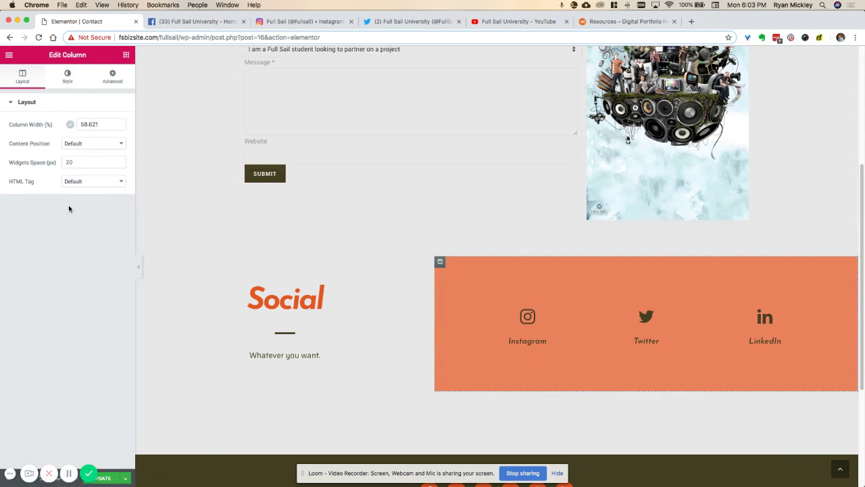
pyautogui.click(67, 79)
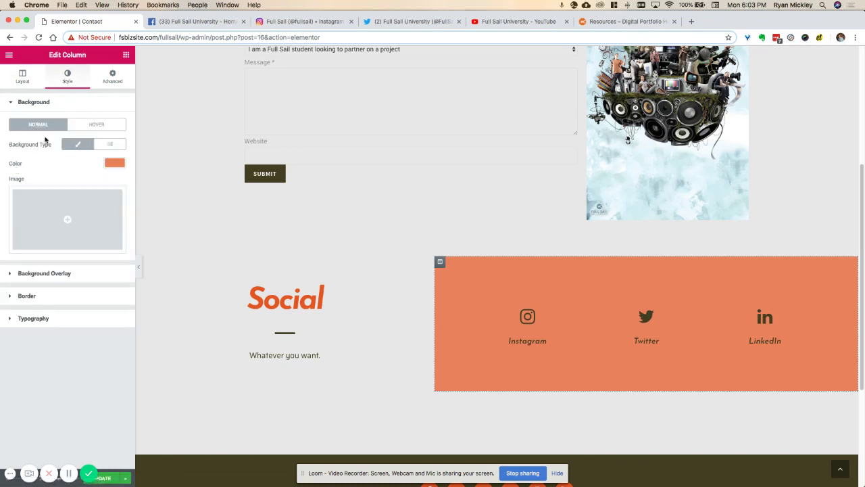
pyautogui.click(114, 164)
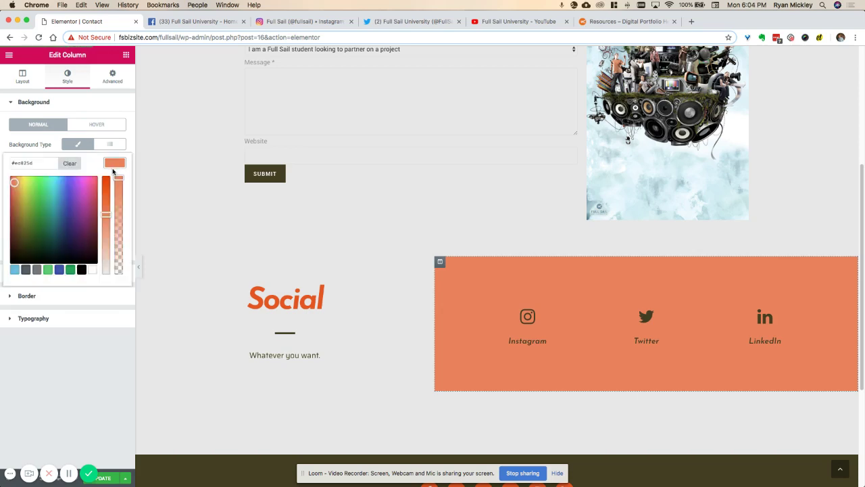
pyautogui.press('super+Tab')
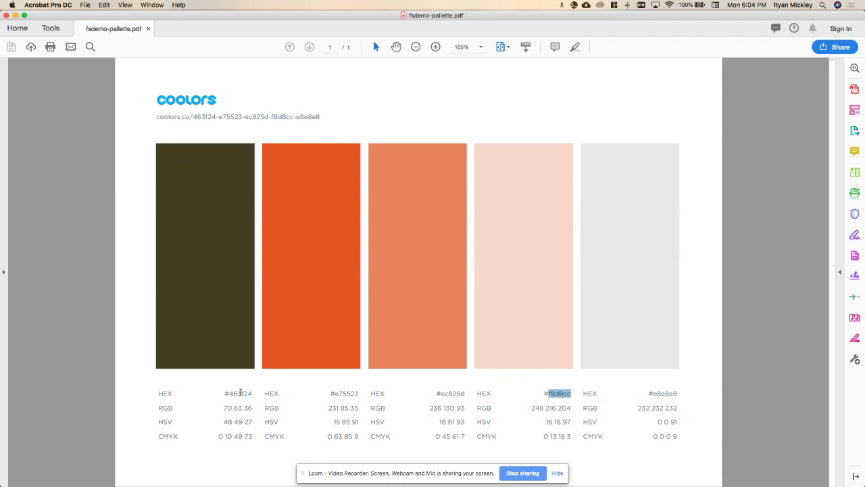
pyautogui.click(242, 393)
pyautogui.doubleClick(241, 393)
pyautogui.press('super+c')
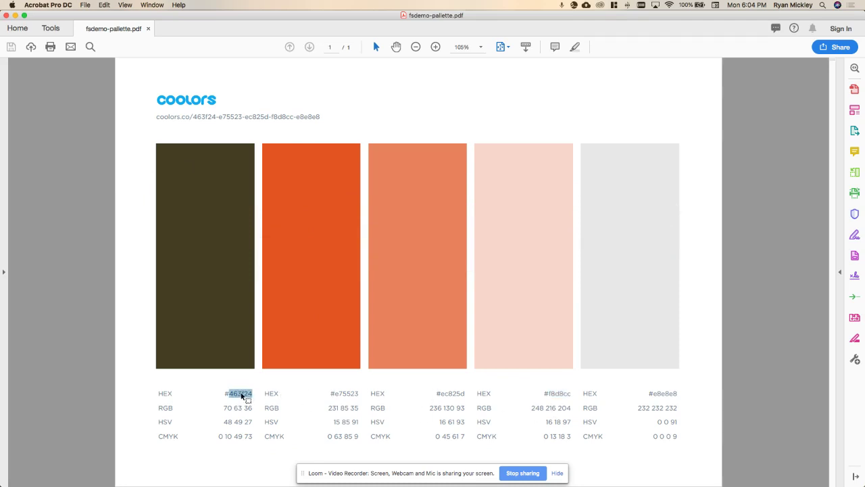
pyautogui.press('super+Tab')
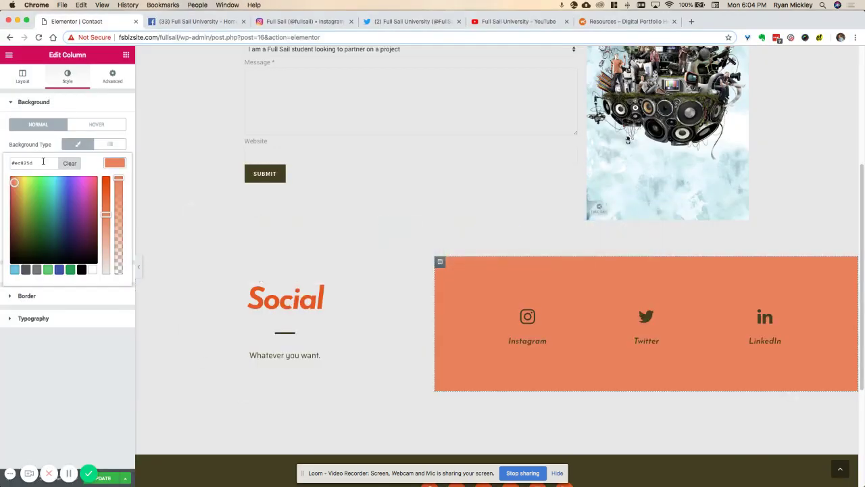
pyautogui.doubleClick(42, 162)
pyautogui.press('super+v')
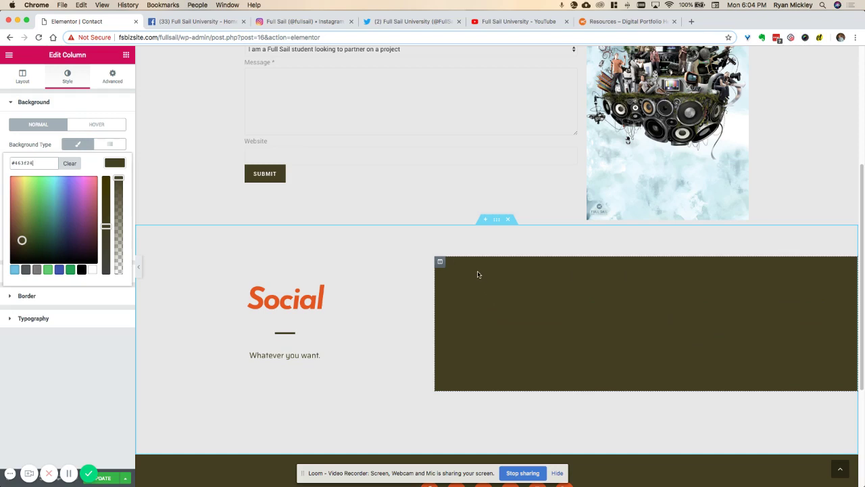
# Restore the social column's background color to ec825d, copied from the palette PDF in Acrobat
pyautogui.press('super+Tab')
pyautogui.press('super+Tab')
pyautogui.press('super+Tab')
pyautogui.press('super+Tab')
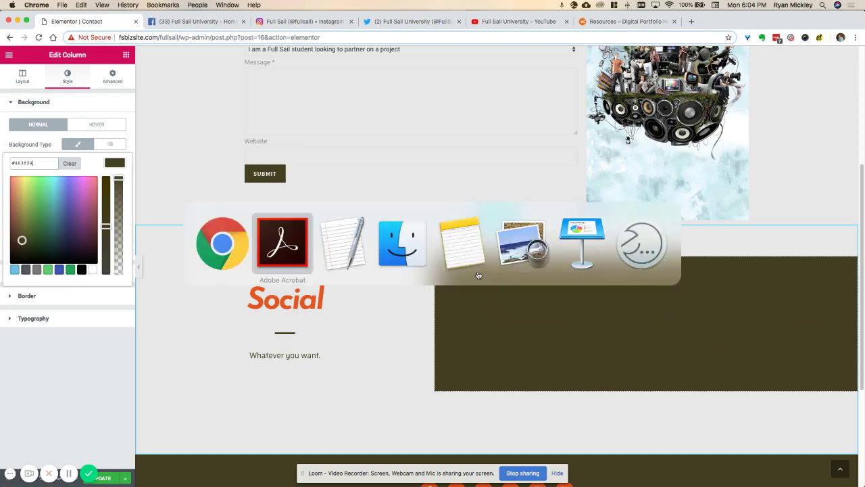
pyautogui.press('super+Tab')
pyautogui.press('super+Tab')
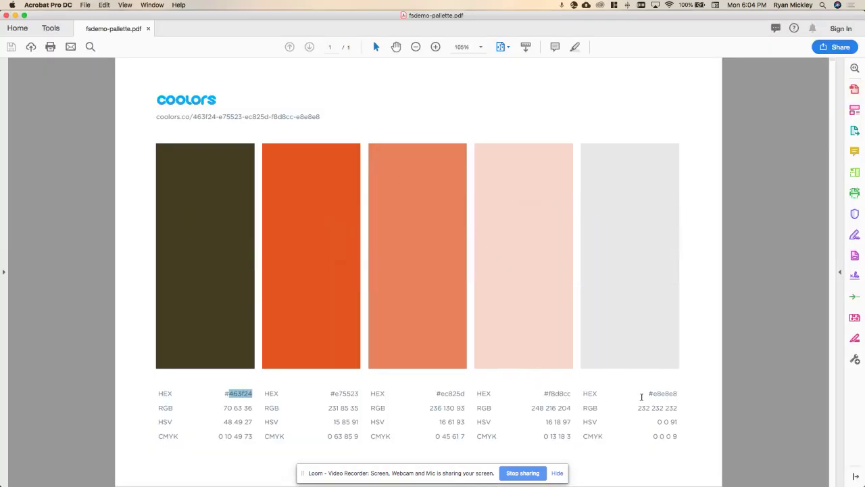
pyautogui.doubleClick(457, 394)
pyautogui.press('super+c')
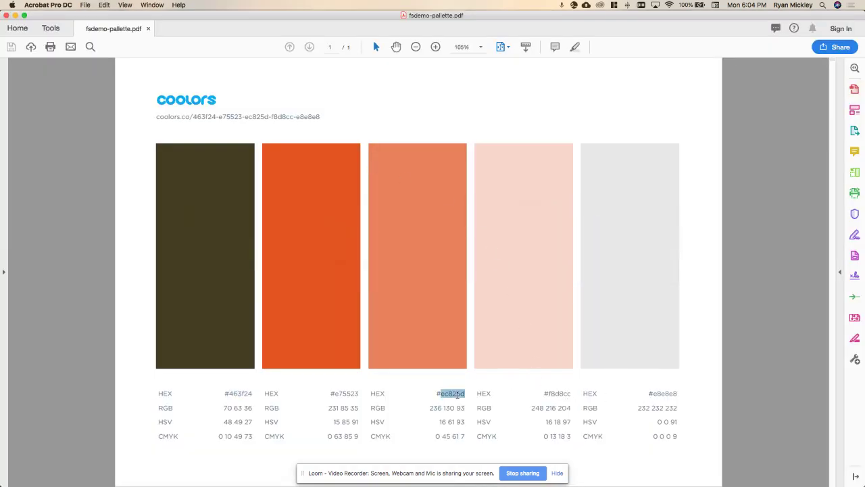
pyautogui.press('super+Tab')
pyautogui.press('super+Tab')
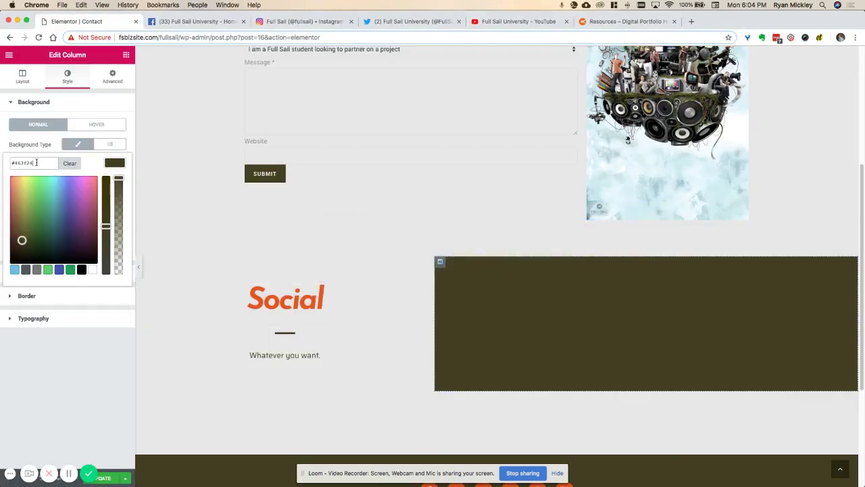
pyautogui.press('super+a')
pyautogui.press('super+v')
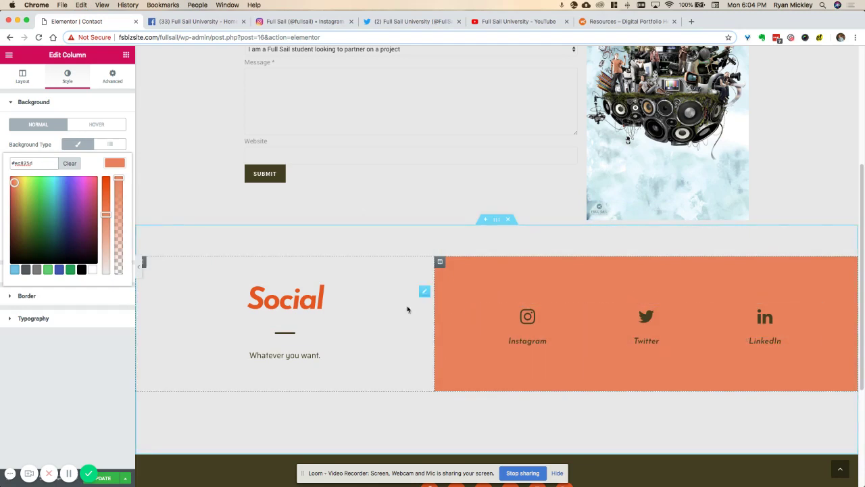
# Remove the Google Plus and Facebook items from the social icons in the dark bar below the Social section
pyautogui.scroll(-1, 520, 362)
pyautogui.scroll(-5, 521, 362)
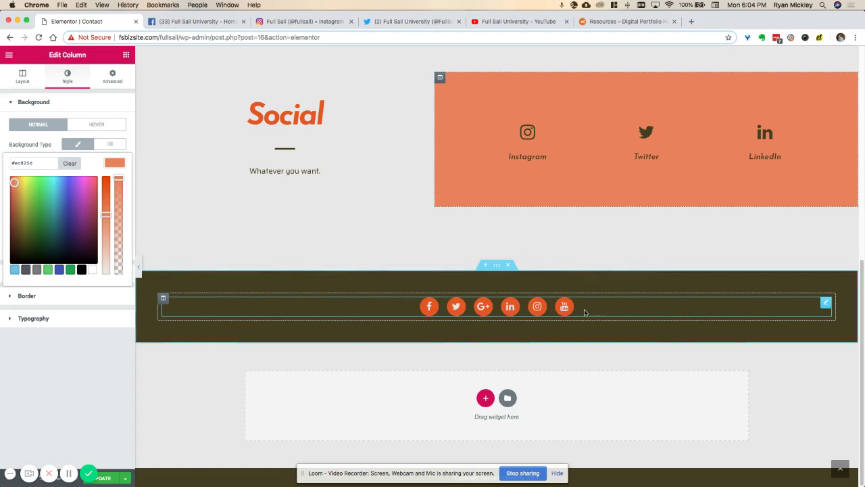
pyautogui.click(405, 308)
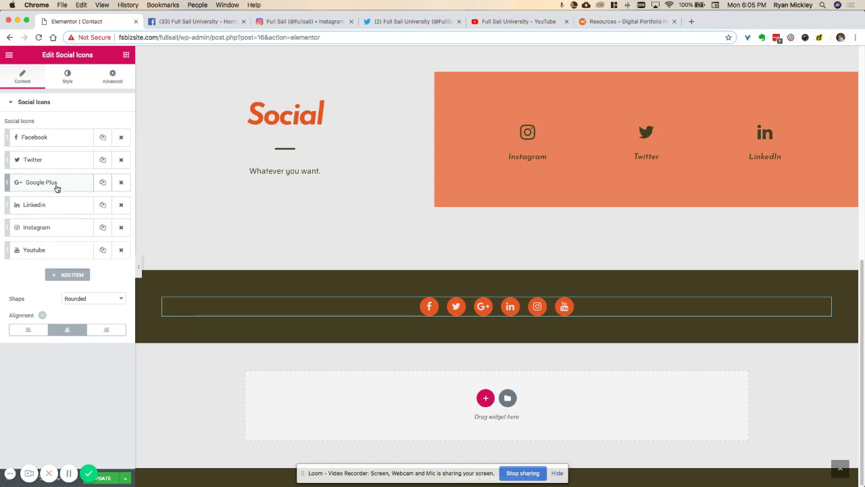
pyautogui.click(121, 184)
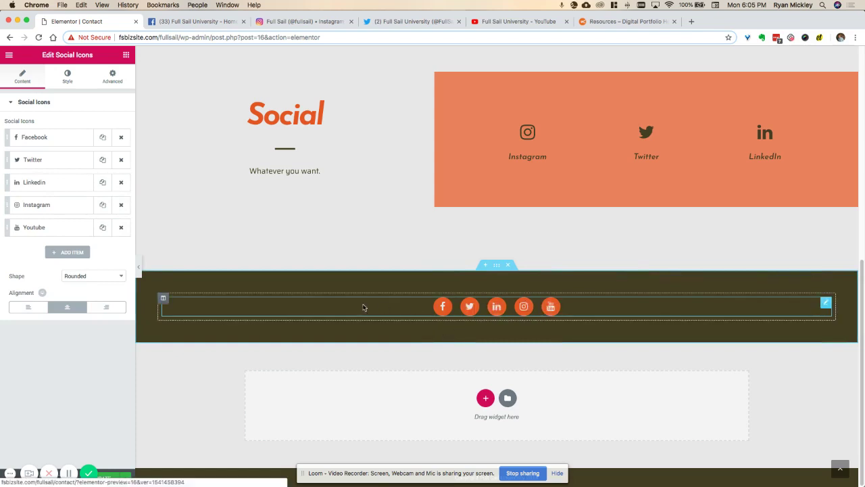
pyautogui.click(122, 139)
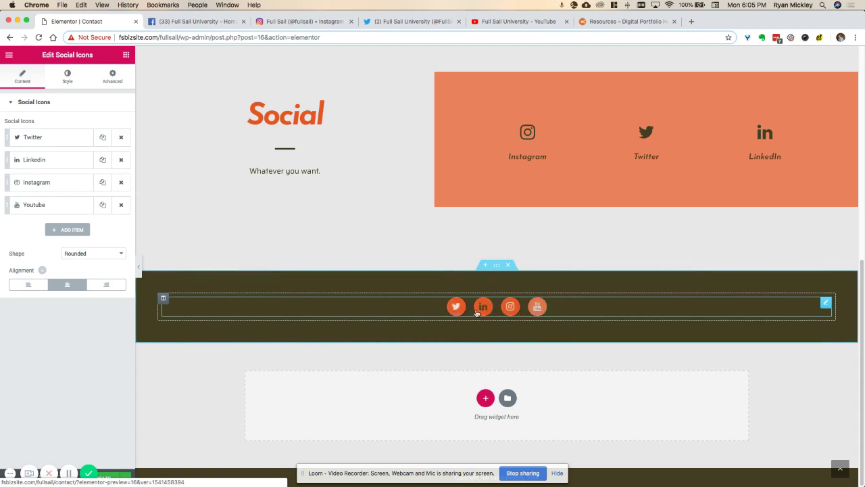
pyautogui.click(42, 140)
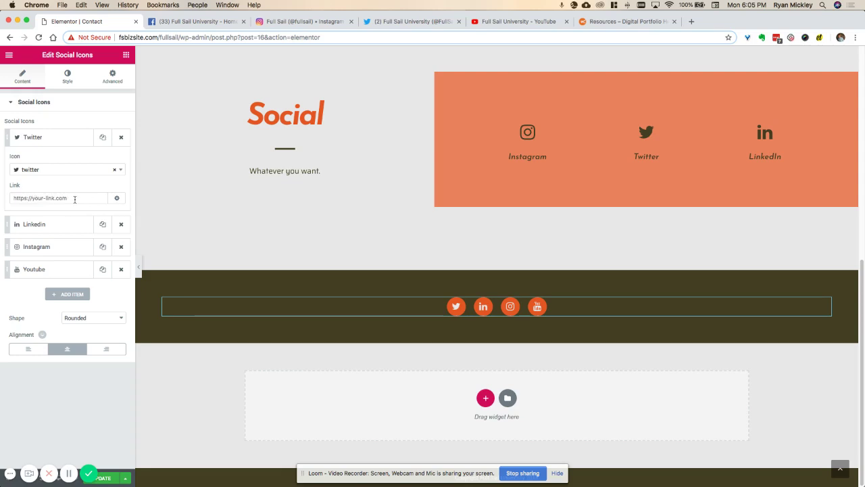
pyautogui.click(396, 22)
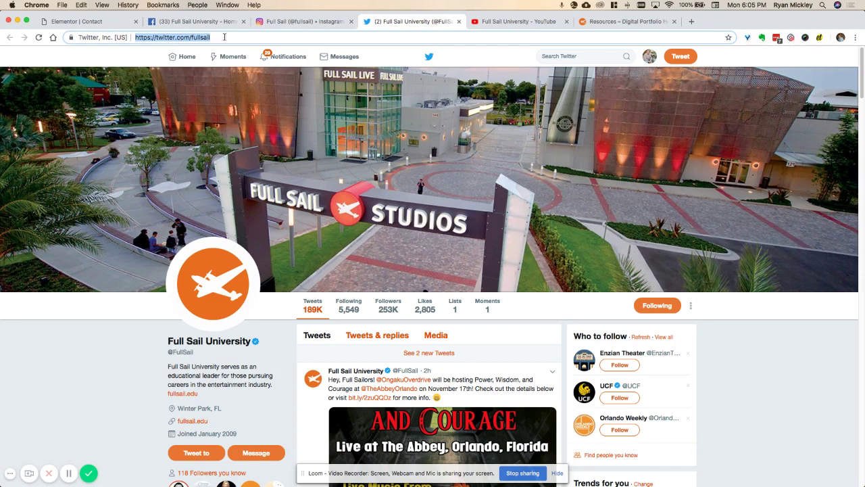
pyautogui.click(114, 23)
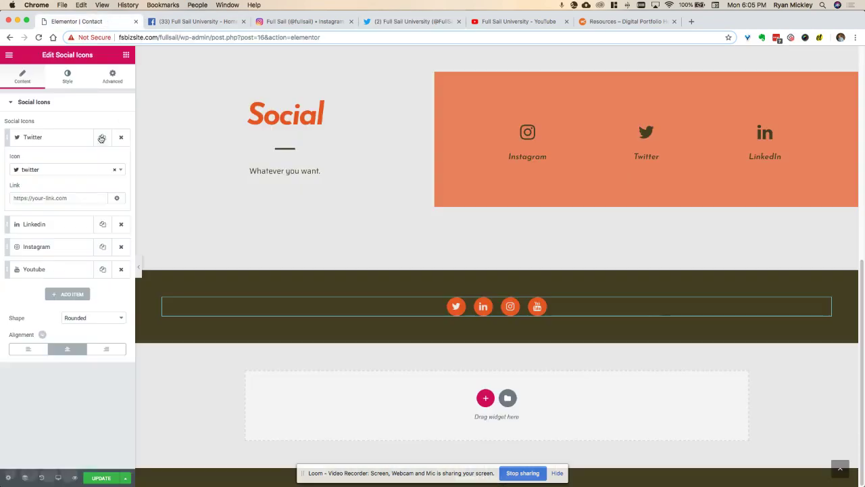
pyautogui.click(56, 198)
pyautogui.write('https://twitter.com/fullsail')
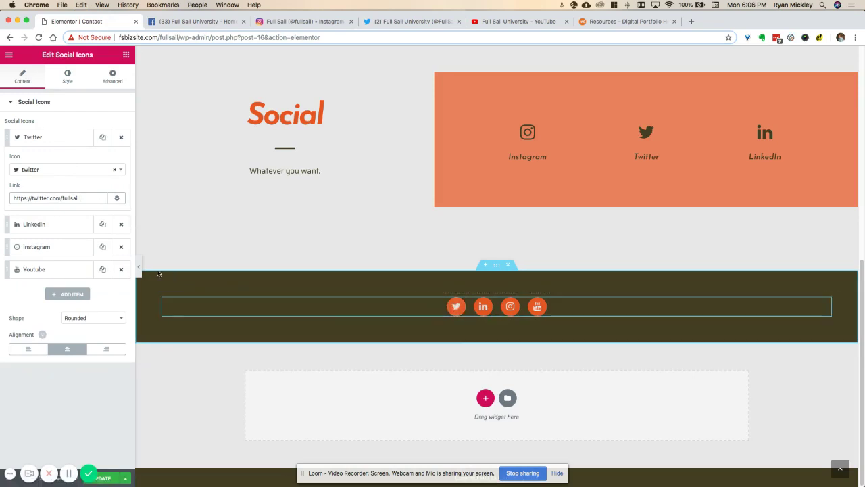
pyautogui.click(42, 247)
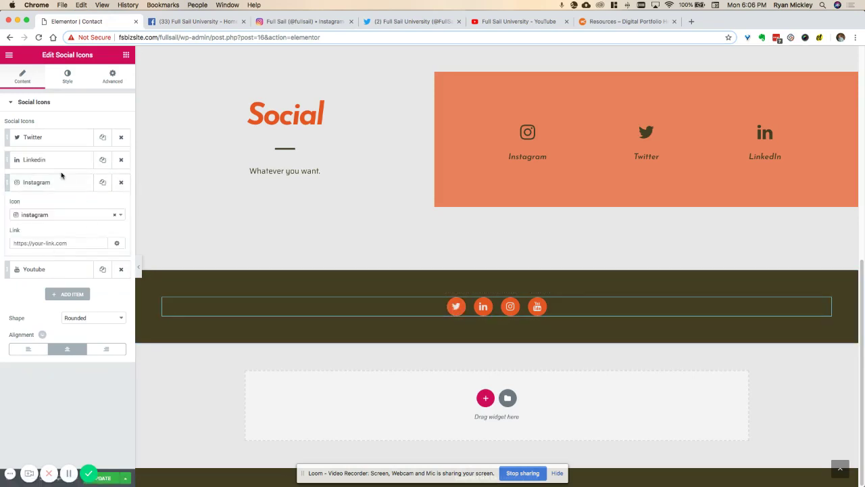
pyautogui.click(301, 21)
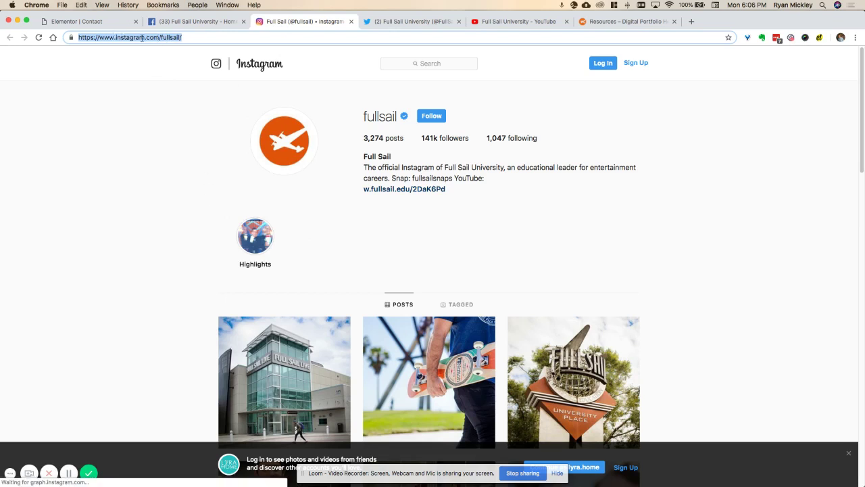
pyautogui.click(93, 22)
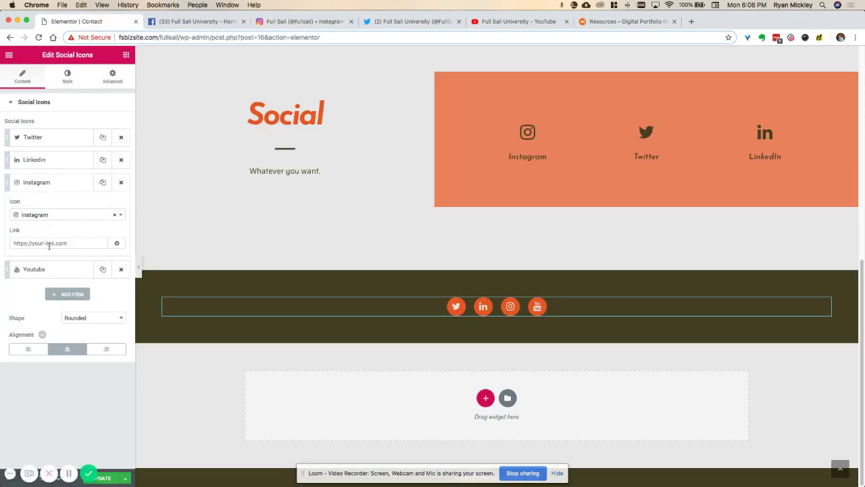
pyautogui.click(50, 243)
pyautogui.write('https://www.instagram.com/fullsail/')
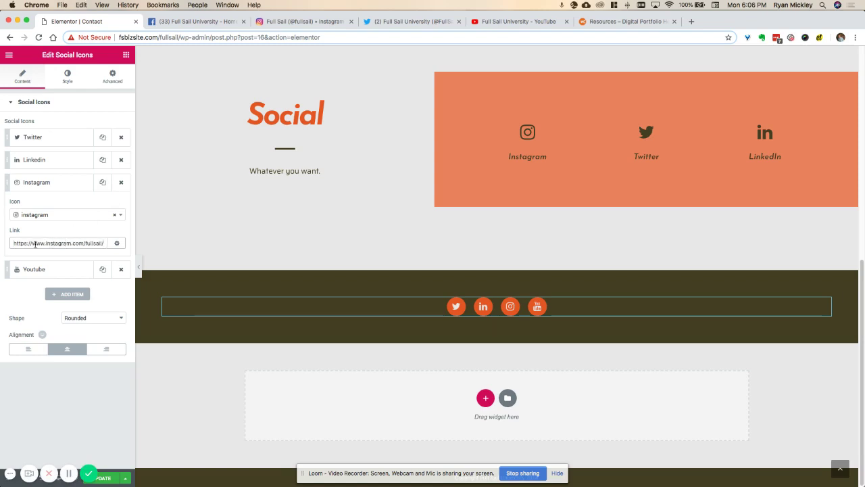
# Open the link options of the Instagram item in the bottom social icons
pyautogui.click(117, 242)
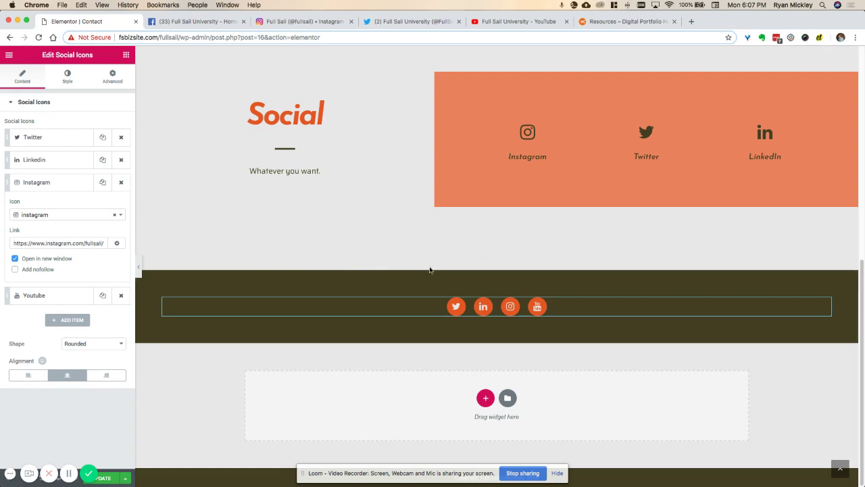
pyautogui.scroll(3, 500, 241)
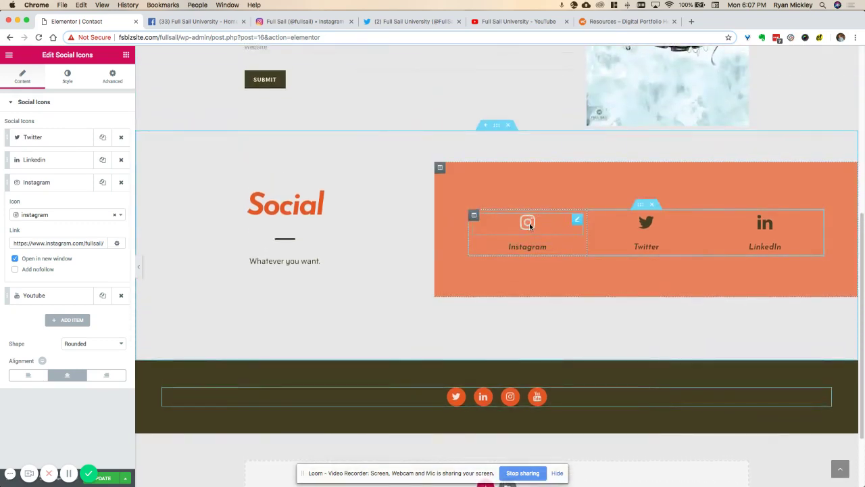
pyautogui.click(528, 225)
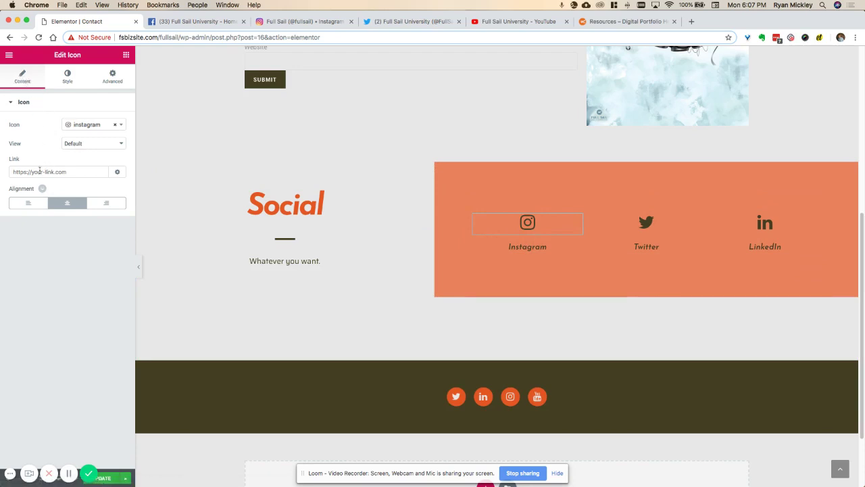
pyautogui.click(49, 171)
pyautogui.write('https://www.instagram.com/fullsail/')
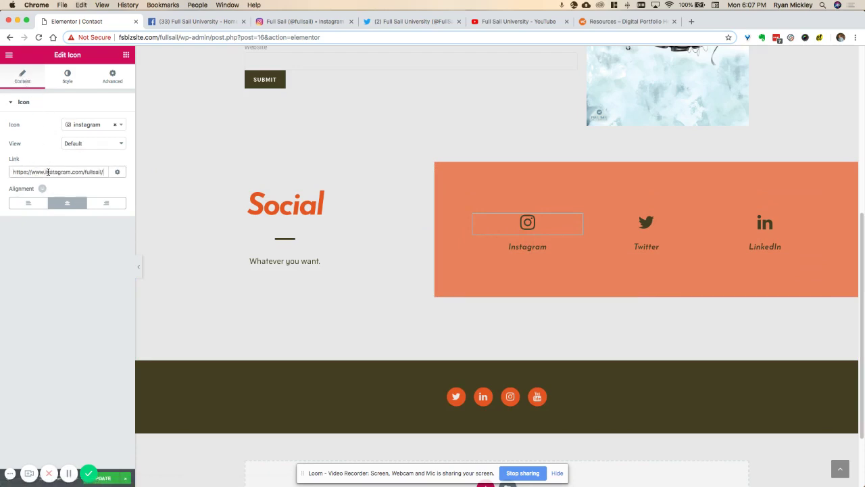
pyautogui.click(117, 173)
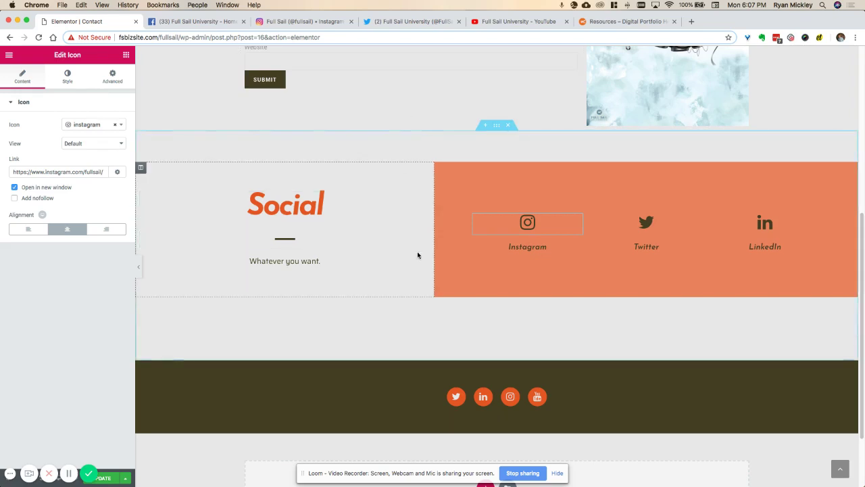
# Delete the dark section with the round social icons below the Social section
pyautogui.scroll(-3, 516, 284)
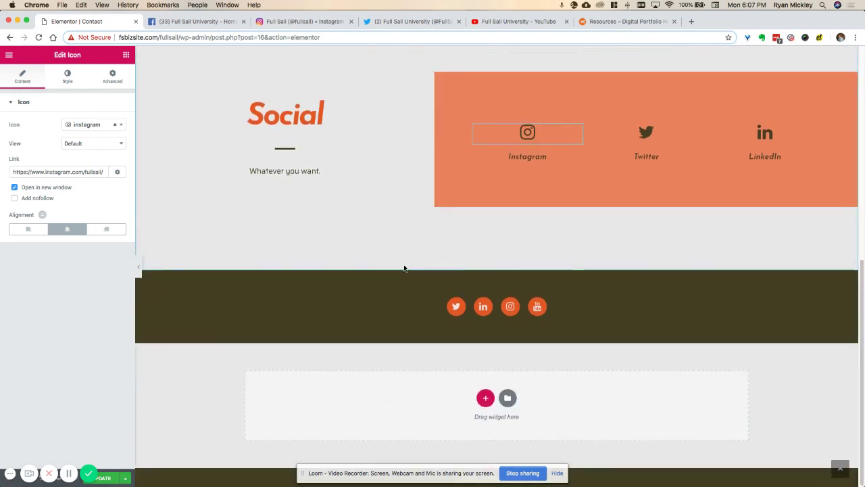
pyautogui.scroll(5, 401, 253)
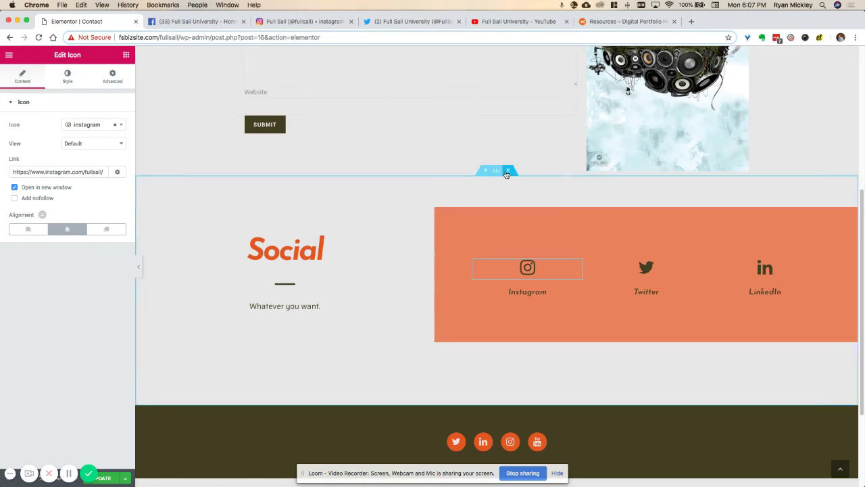
pyautogui.scroll(8, 403, 254)
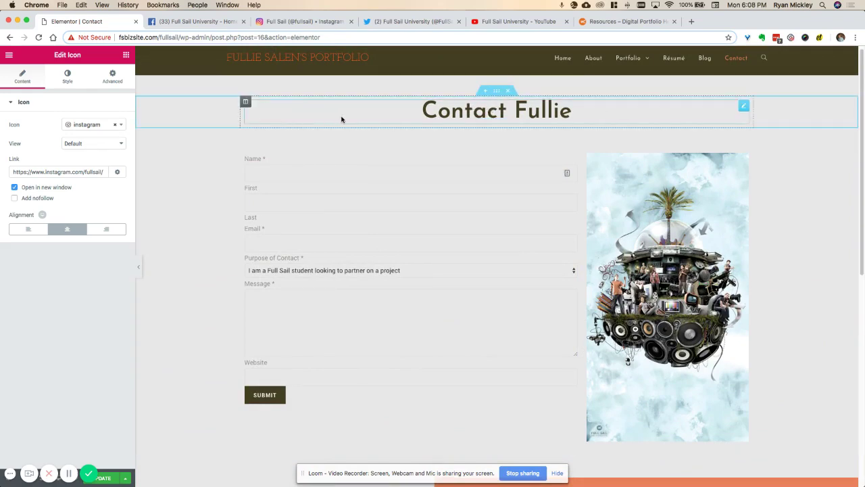
pyautogui.scroll(-10, 338, 149)
pyautogui.scroll(3, 452, 195)
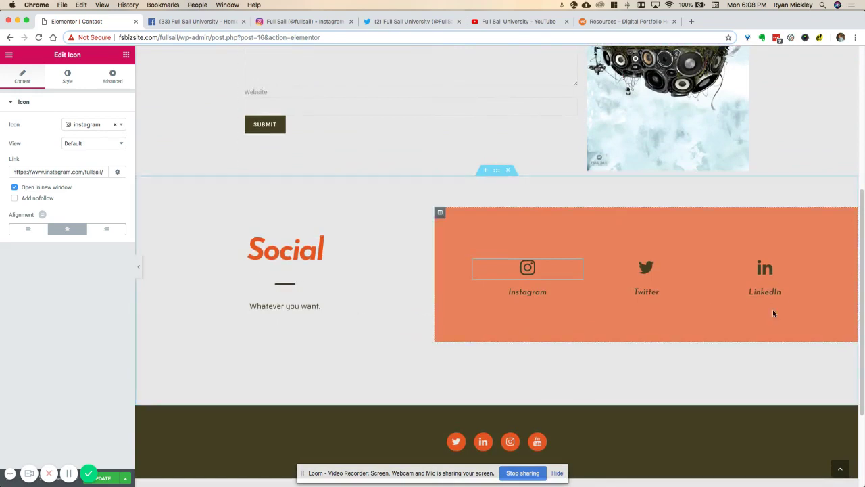
pyautogui.scroll(-3, 227, 358)
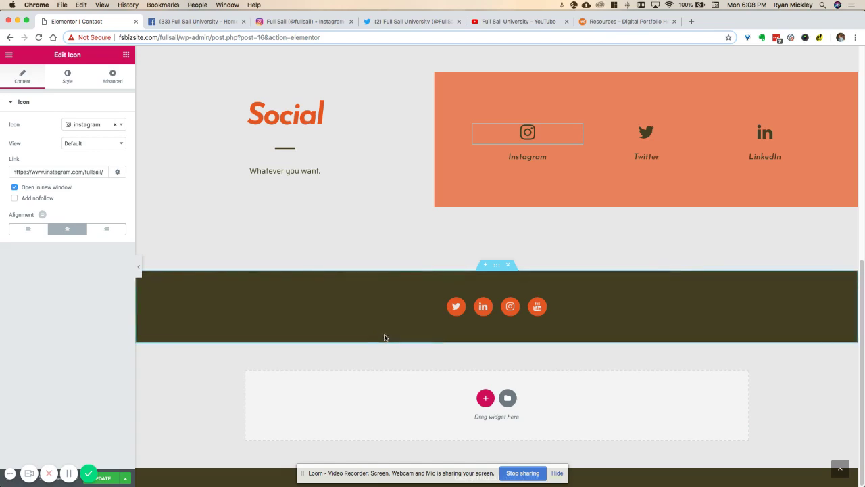
pyautogui.scroll(3, 497, 321)
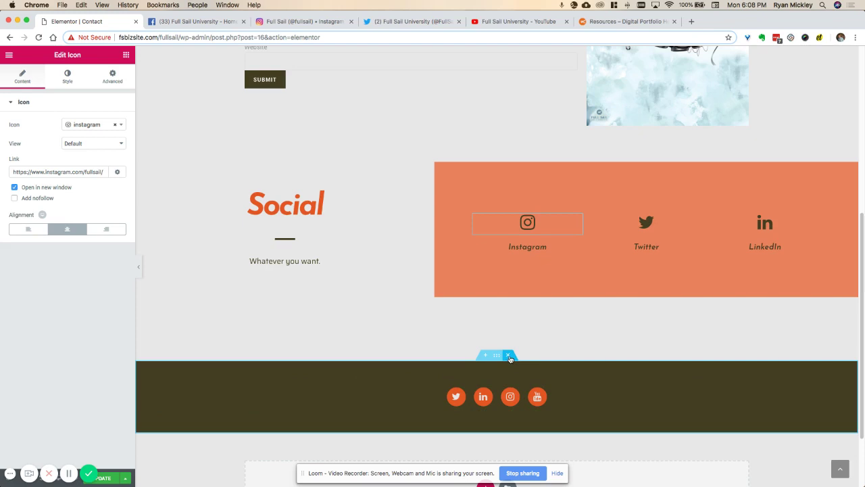
pyautogui.click(509, 355)
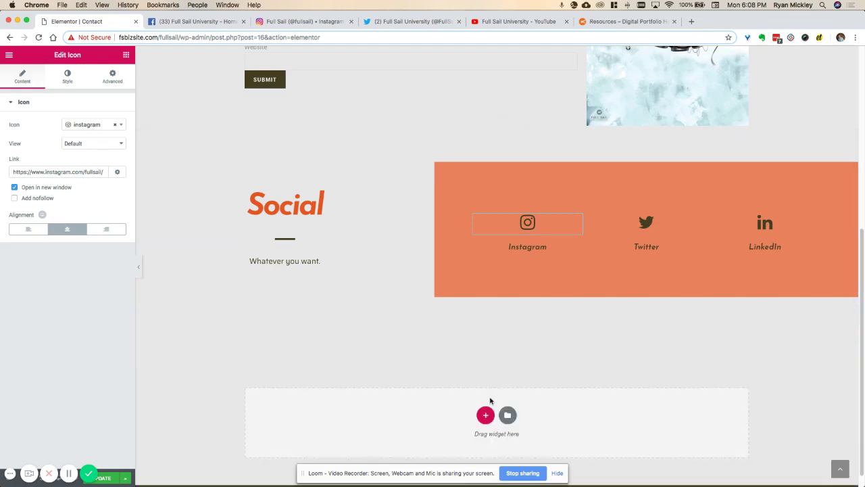
# Look over the Contact page from its heading to the Social section and update it to publish the changes
pyautogui.scroll(5, 412, 344)
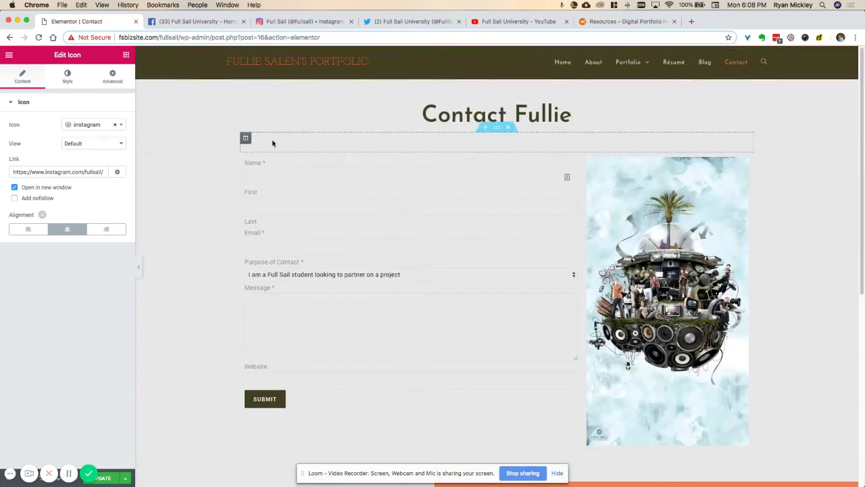
pyautogui.scroll(-4, 241, 293)
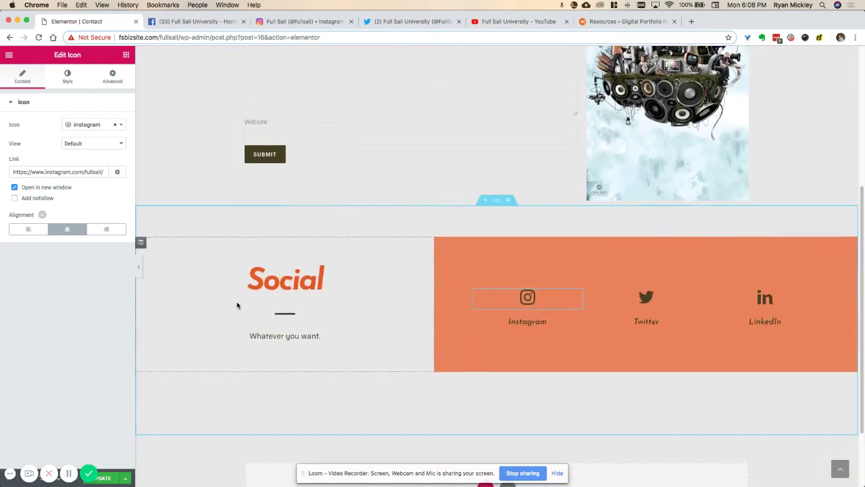
pyautogui.scroll(4, 234, 305)
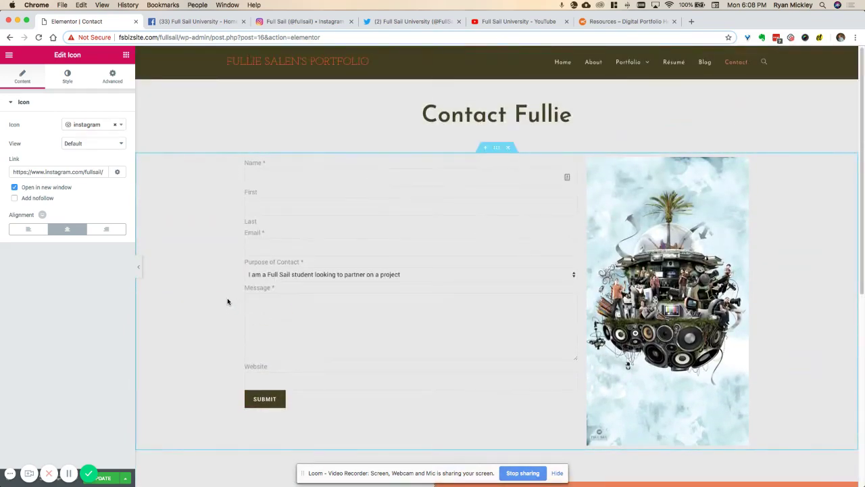
pyautogui.click(105, 478)
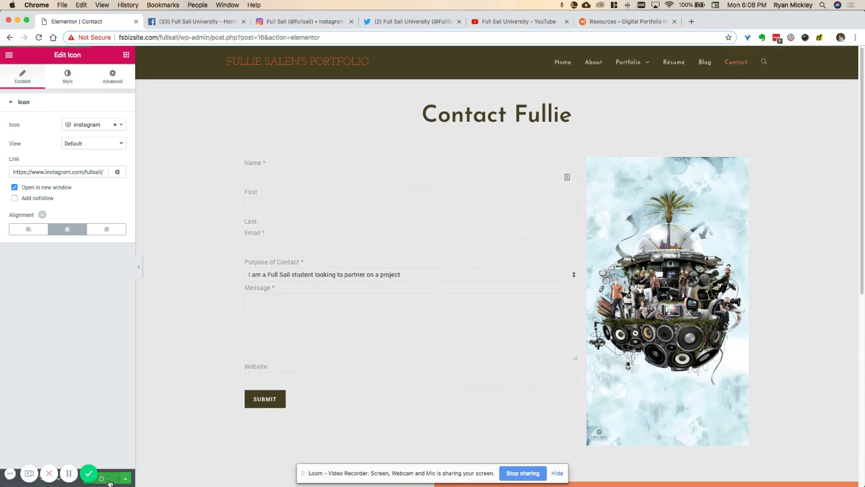